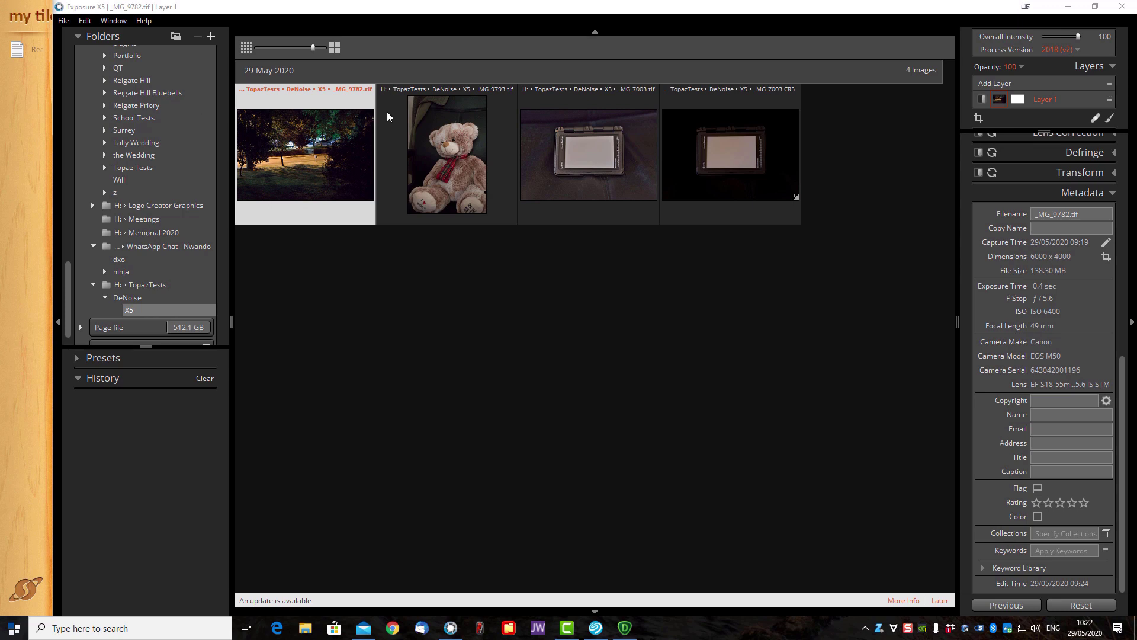
Step: Open _MG_9782.tif on its own in Exposure X5 and hide the panels so it fills the window
double_click(319, 166)
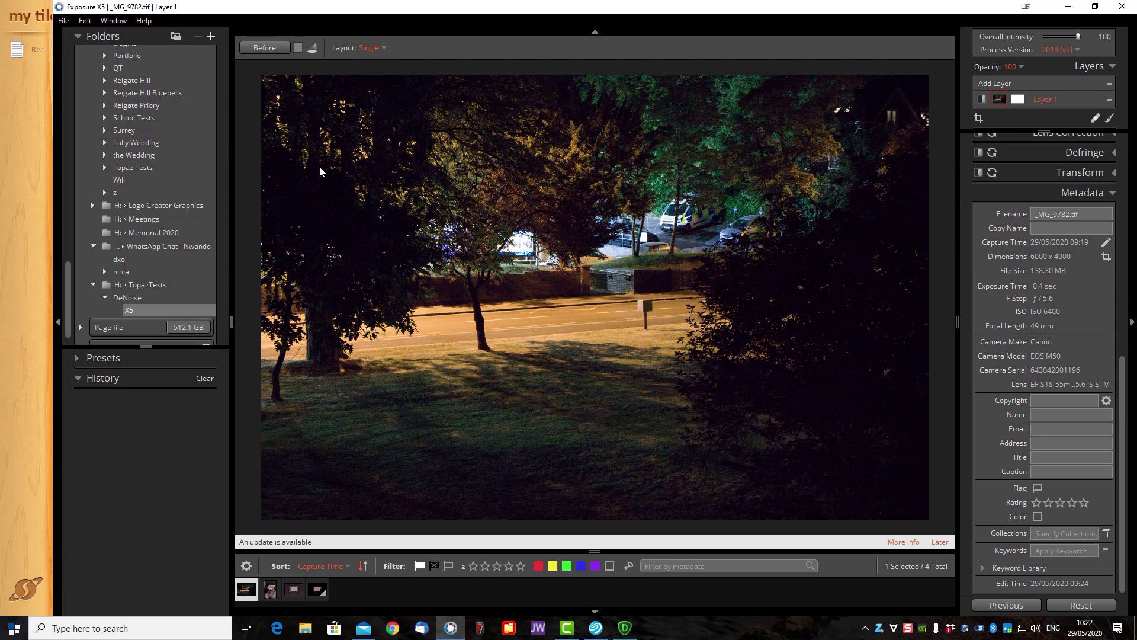
key("Tab")
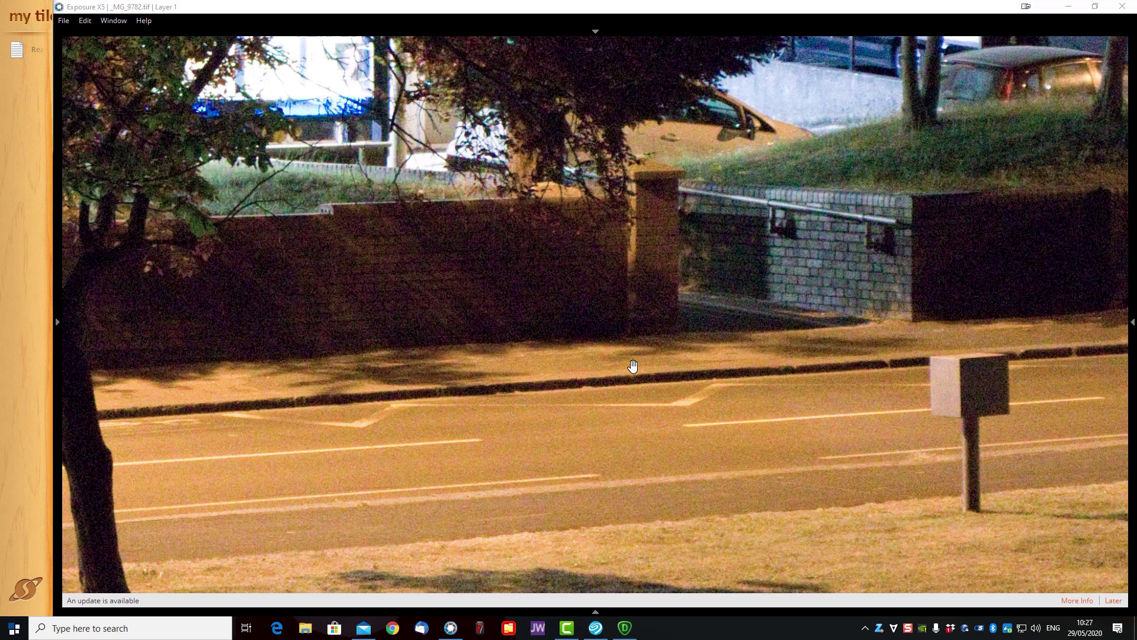
Step: In DeNoise AI, pan the 100% preview toward the cars, then back to the tree and road
left_click(631, 633)
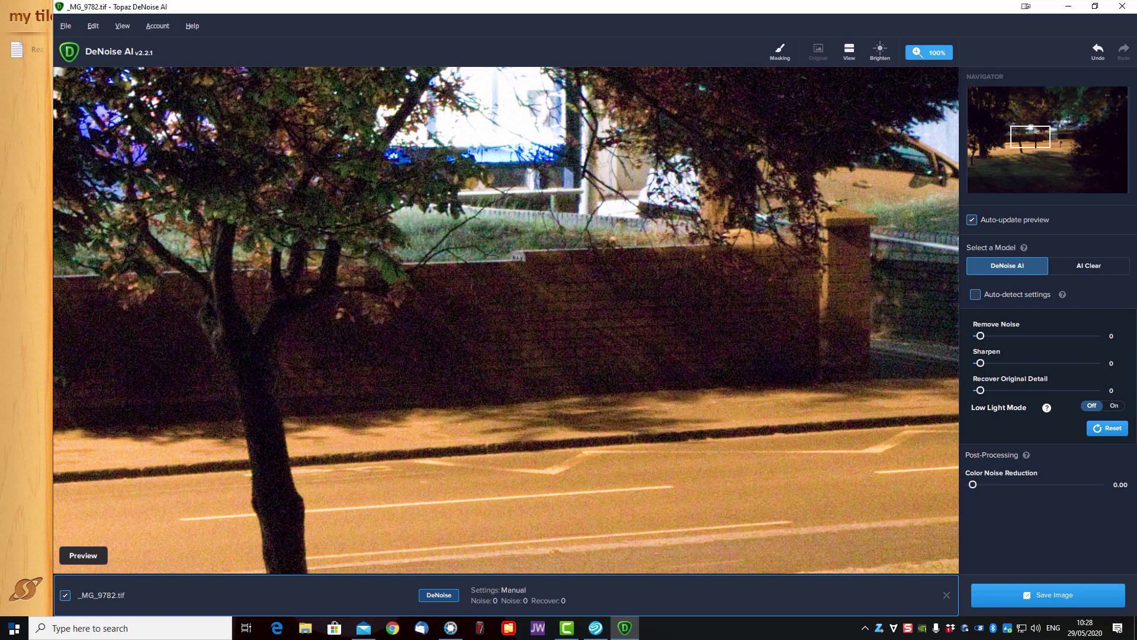
mouse_move(1032, 141)
left_mouse_down()
mouse_move(1057, 139)
mouse_move(1059, 104)
mouse_move(1044, 137)
left_mouse_up()
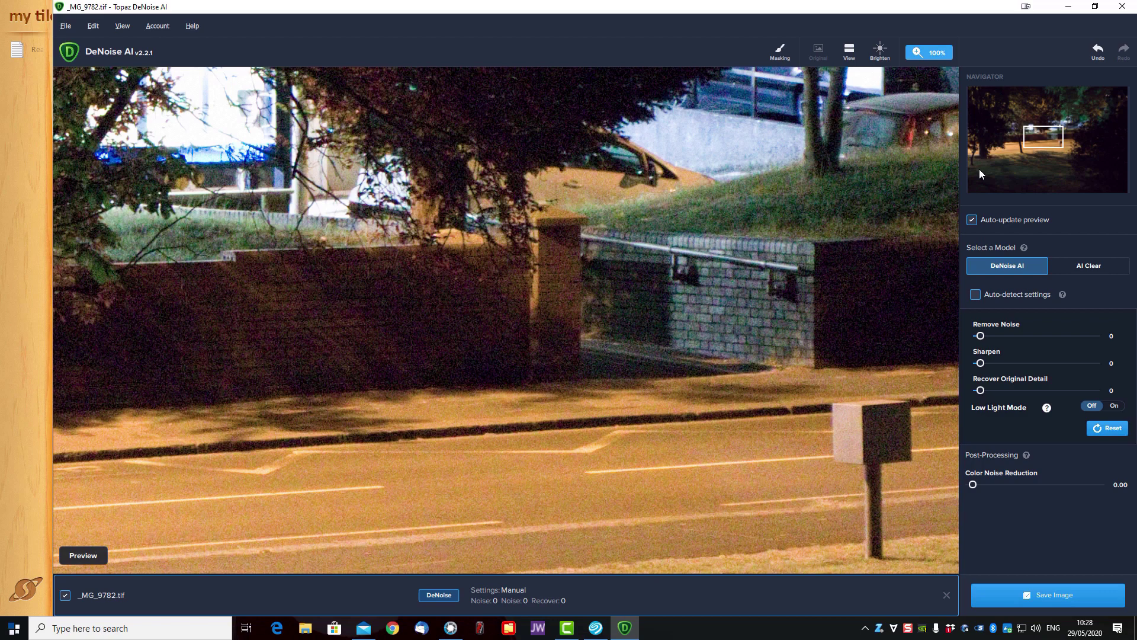
mouse_move(1038, 140)
left_mouse_down()
mouse_move(1013, 140)
mouse_move(1024, 139)
left_mouse_up()
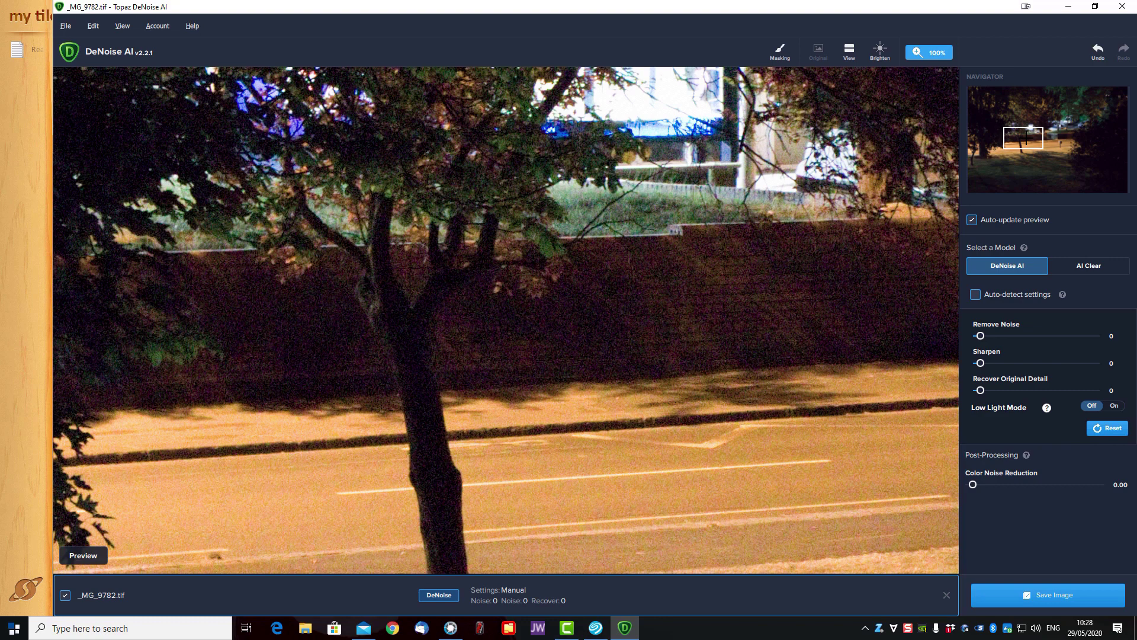
Step: Apply auto-detected settings (Remove Noise 10, Sharpen 49) and compare original and denoised in Split View
left_click(975, 295)
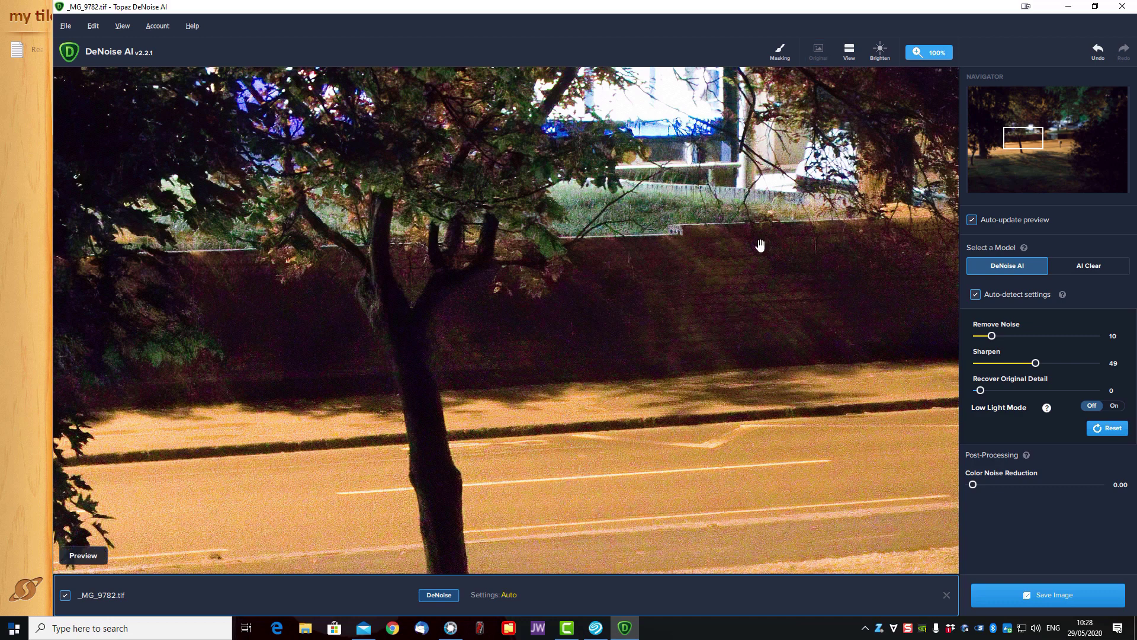
left_click(850, 58)
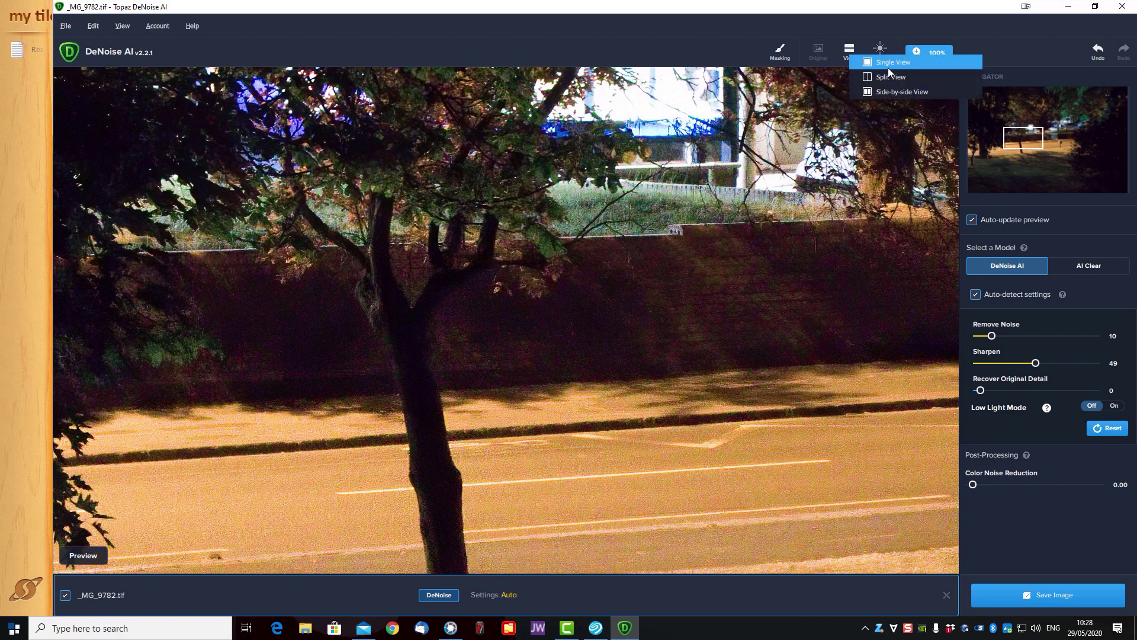
left_click(889, 75)
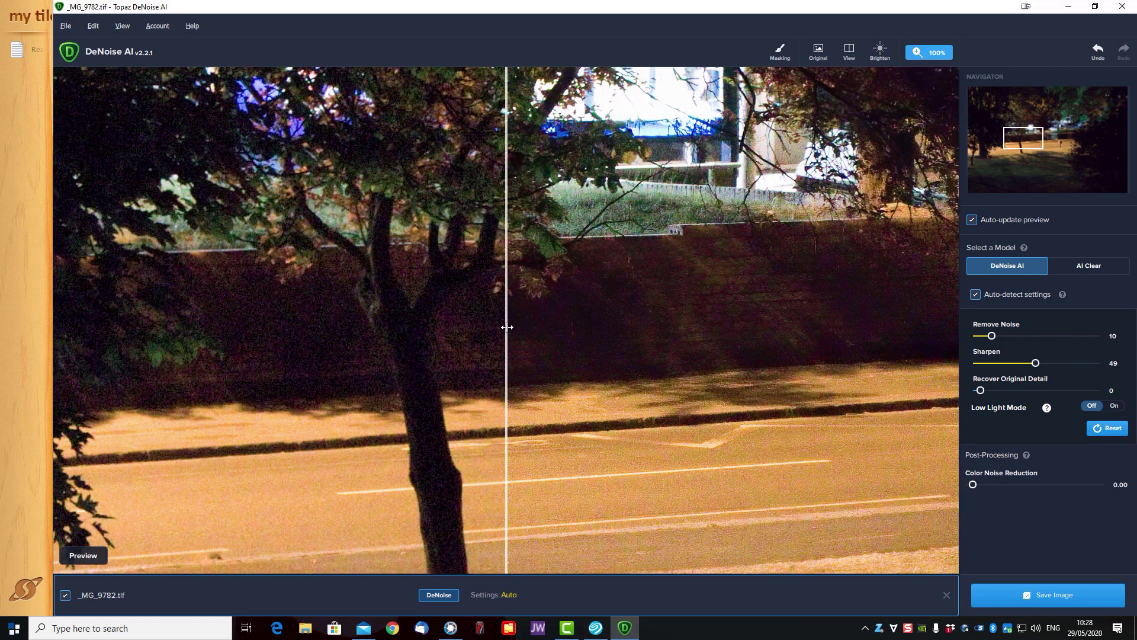
left_click_drag(507, 325, 509, 425)
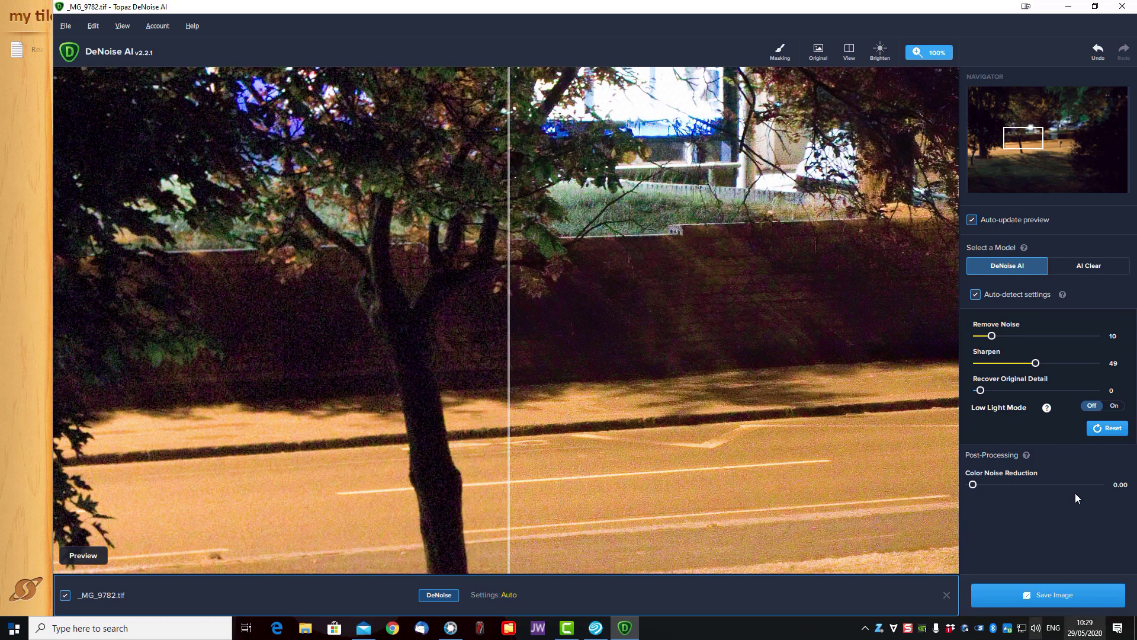
Step: Turn on Low Light Mode, widen the denoised side, and set Recover Original Detail to 50
left_click(1115, 407)
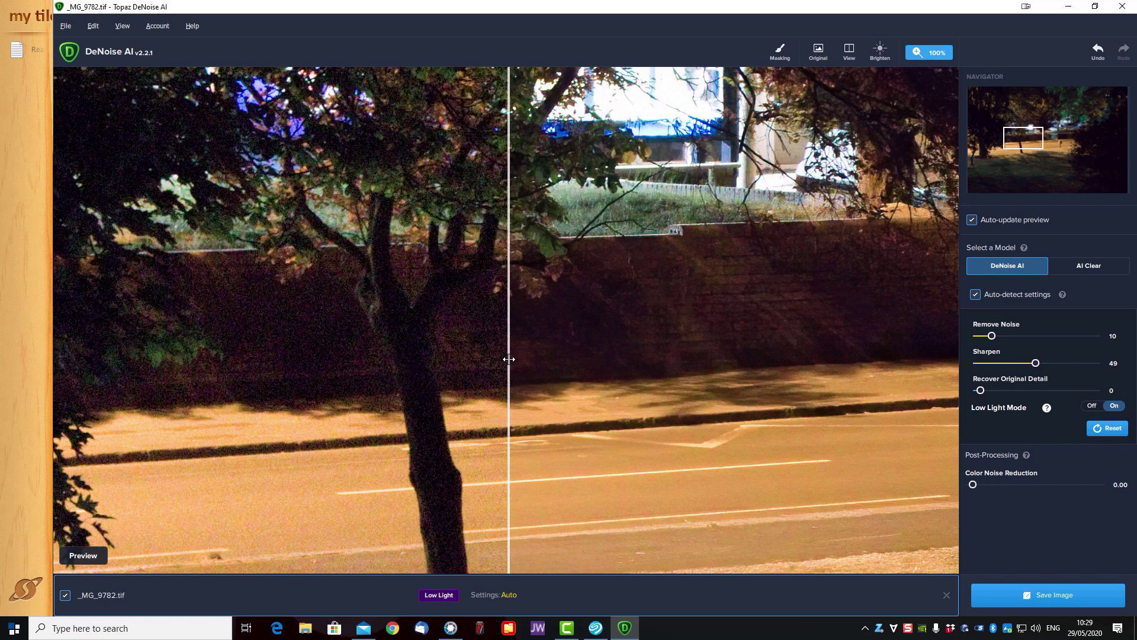
left_click_drag(512, 359, 555, 429)
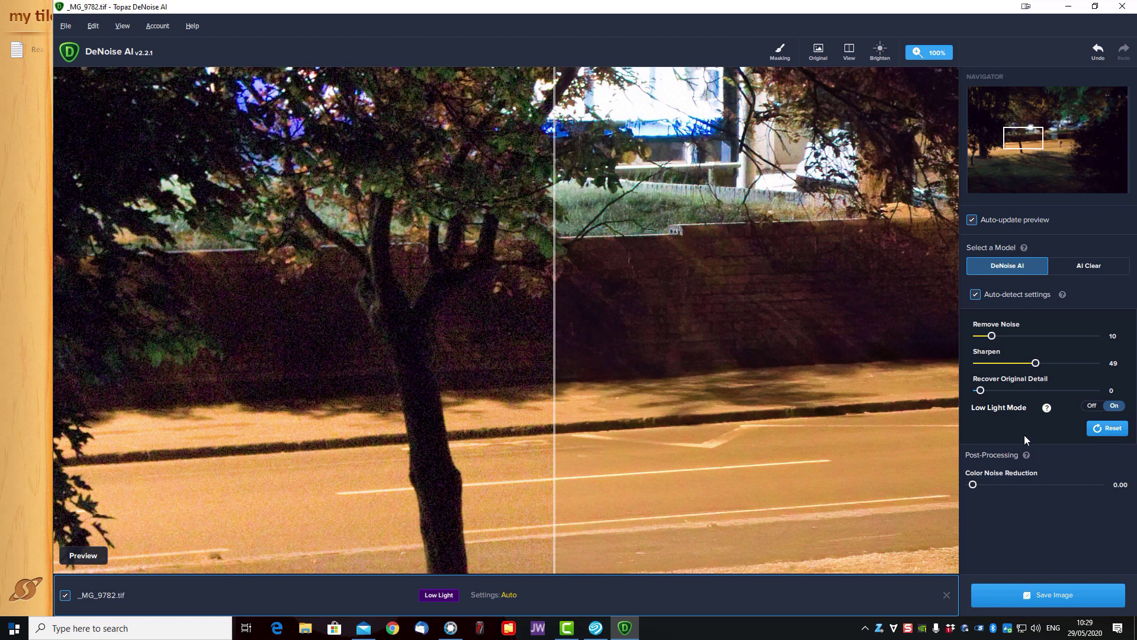
left_click_drag(981, 391, 1038, 391)
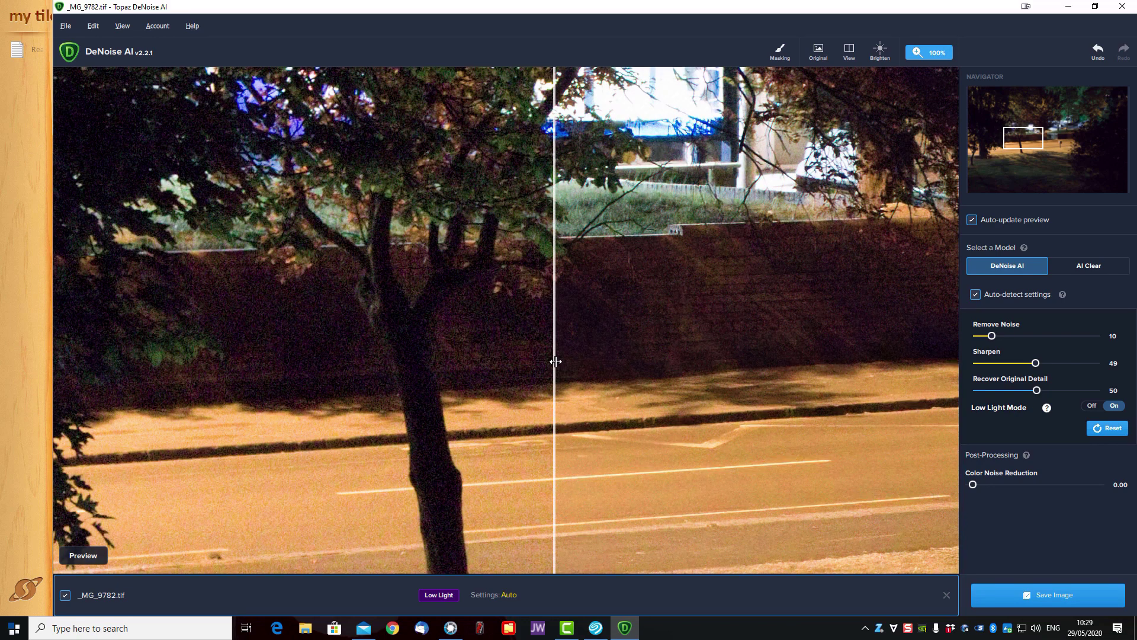
Step: Pan to the railing wall and roadside box and sweep the before/after divider to compare
left_click_drag(556, 362, 574, 431)
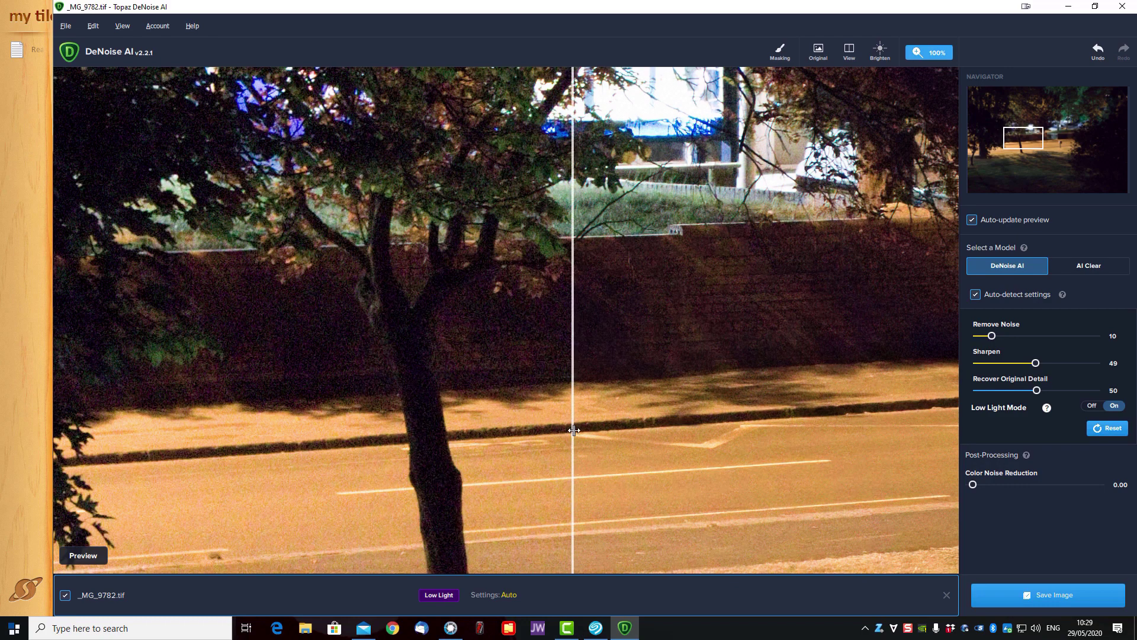
left_click_drag(1030, 144, 1054, 137)
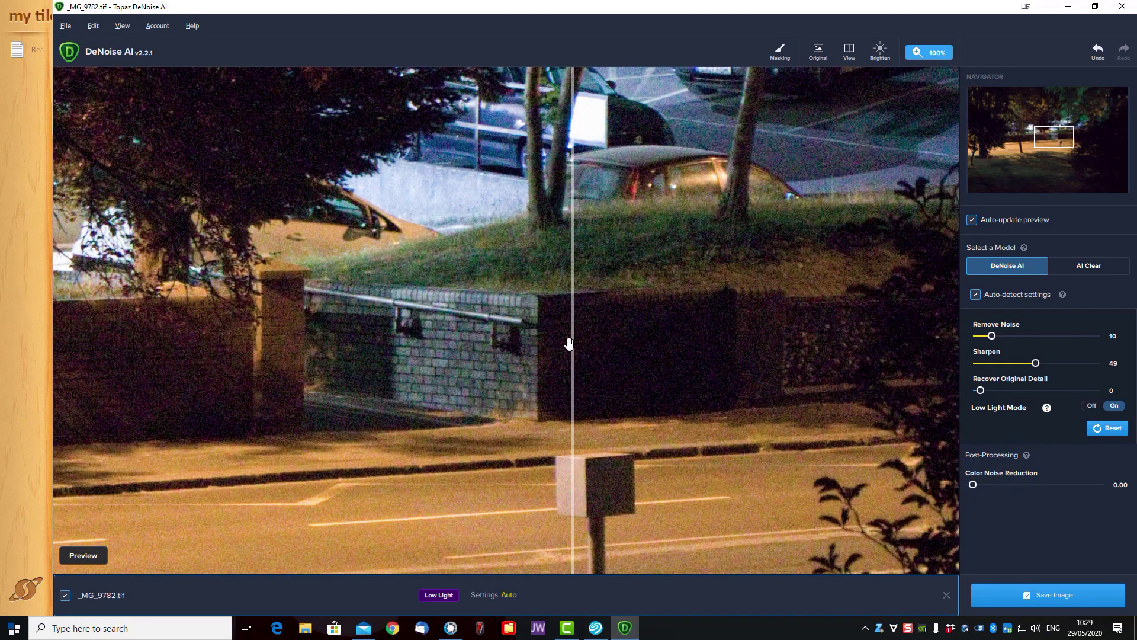
left_click_drag(573, 342, 393, 356)
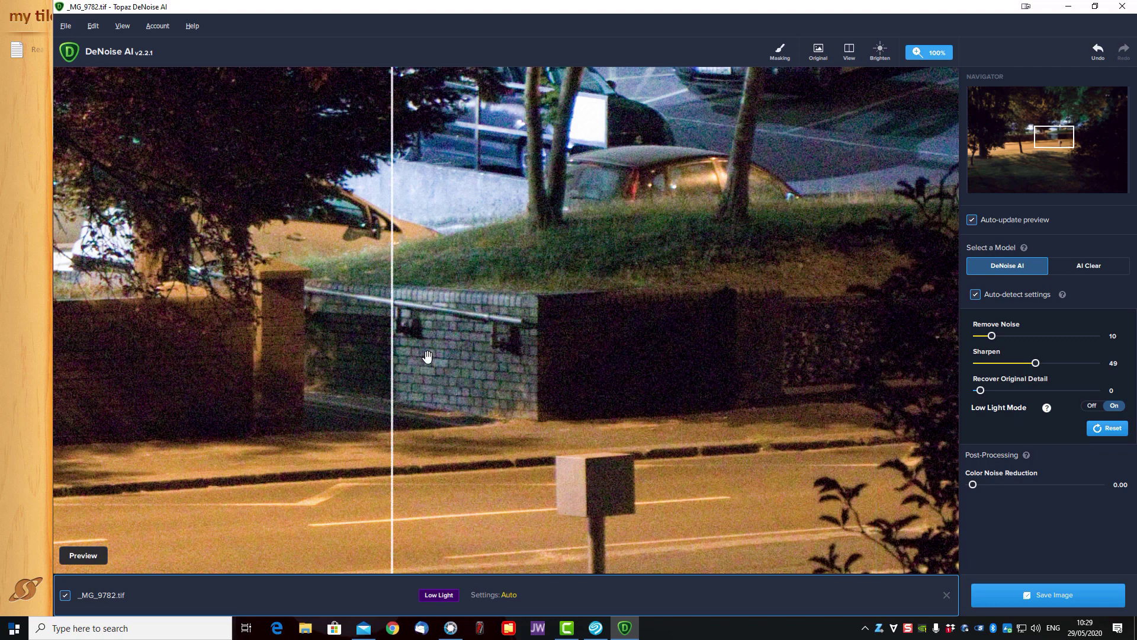
left_click_drag(640, 364, 695, 312)
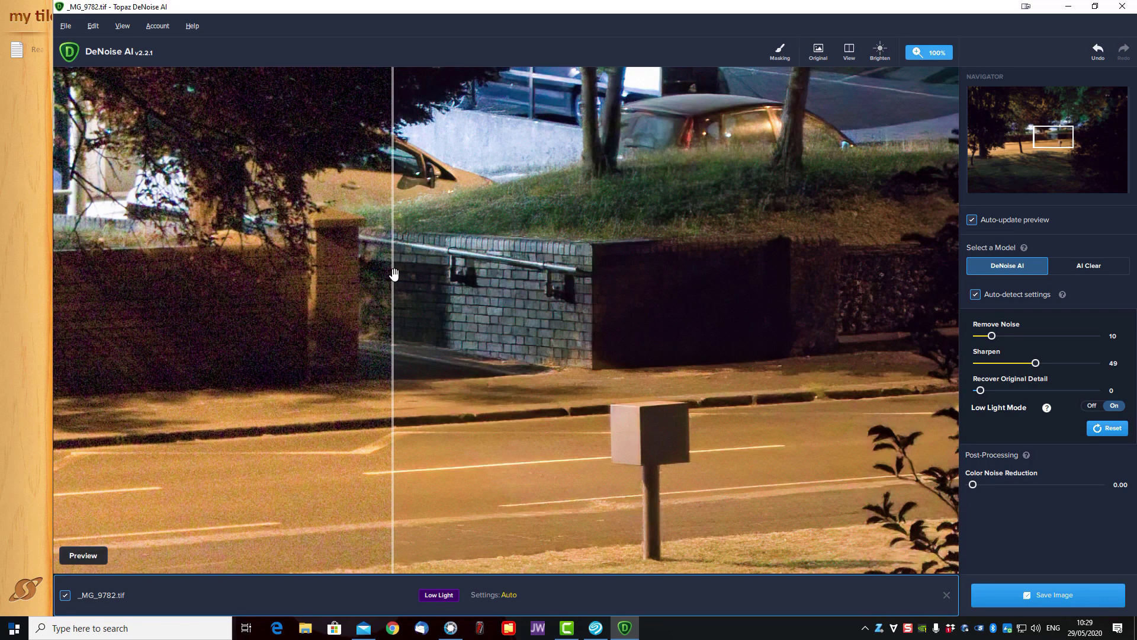
left_click_drag(393, 267, 408, 267)
left_click_drag(479, 291, 447, 278)
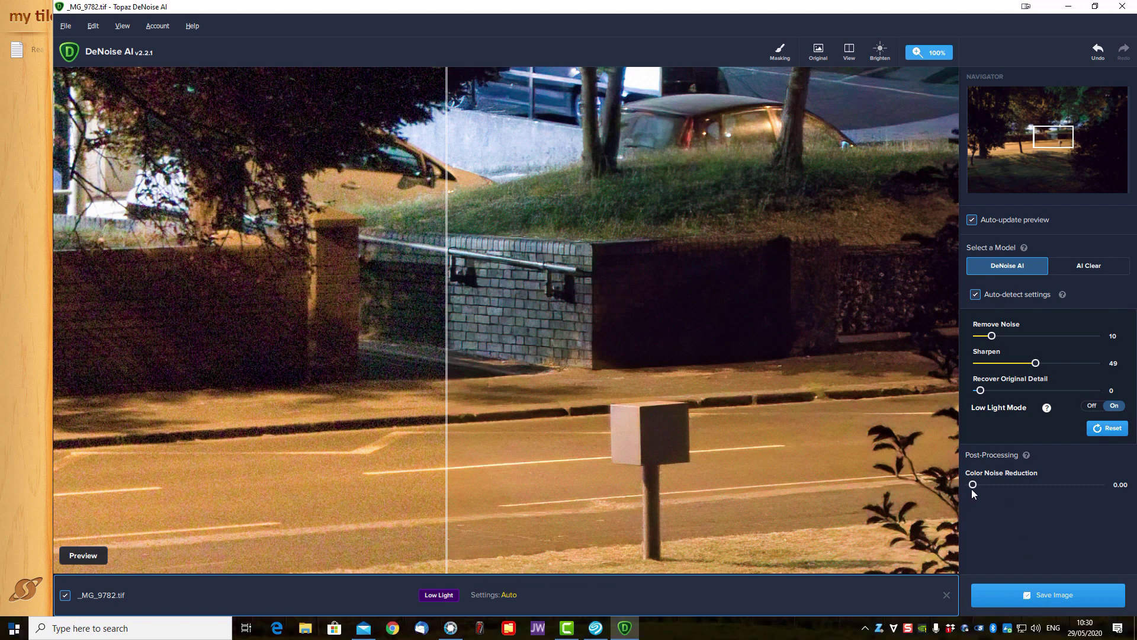
Step: Set Color Noise Reduction to 0.60 and shift the divider to show more denoised image
left_click_drag(974, 484, 1048, 484)
left_click_drag(448, 355, 394, 390)
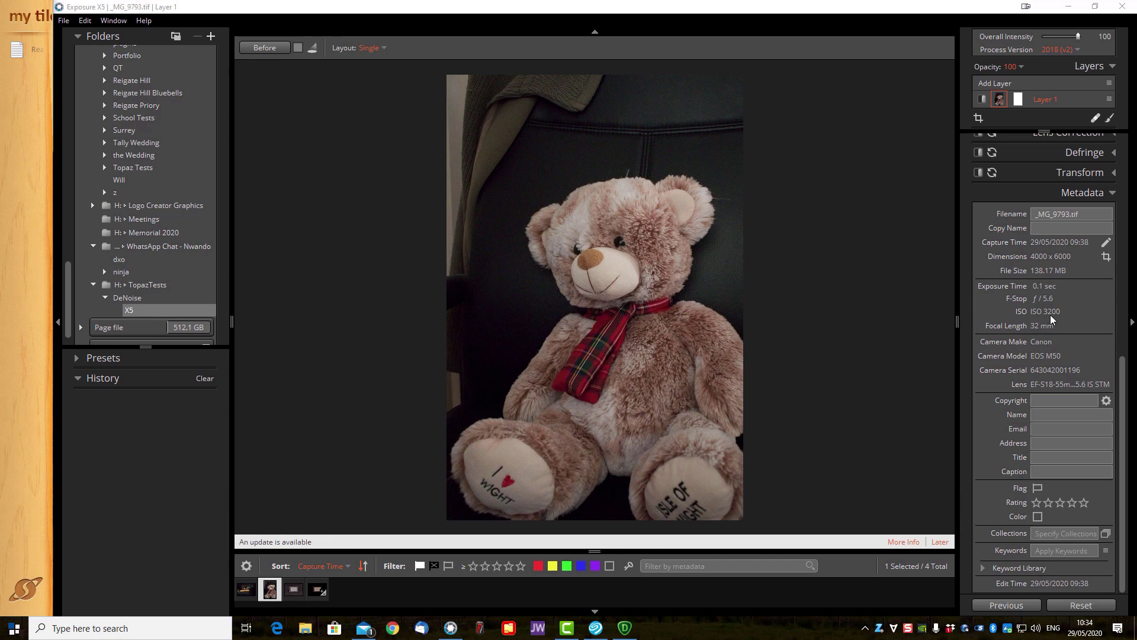
Step: View the teddy bear full-window at 100%, panning over its nose and eyes, then switch to DeNoise AI
left_click(606, 306)
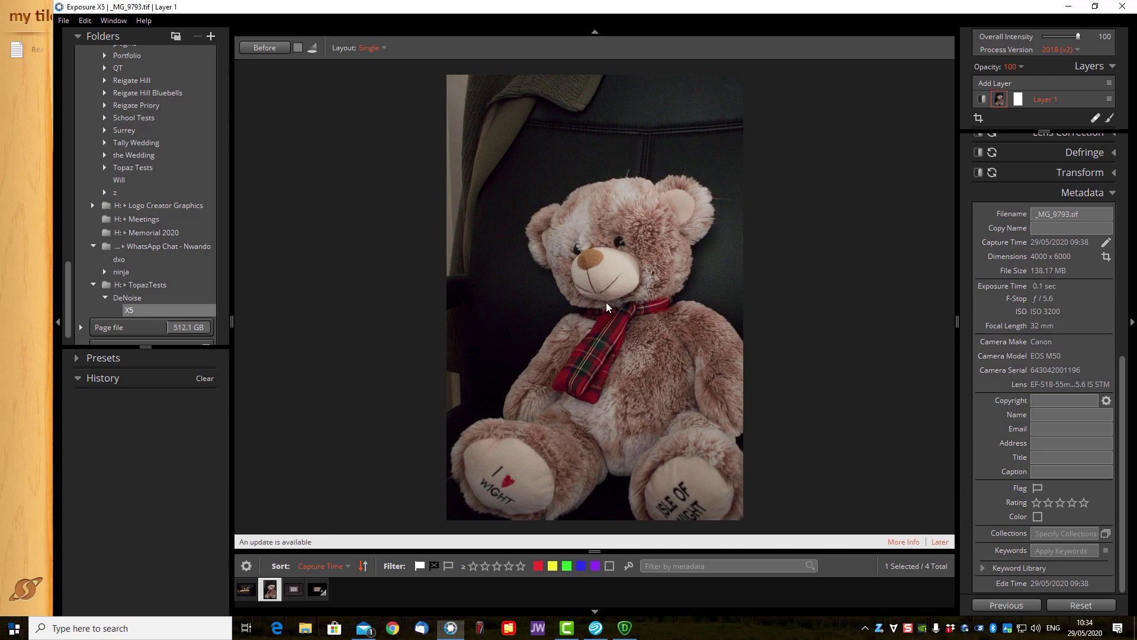
key("Tab")
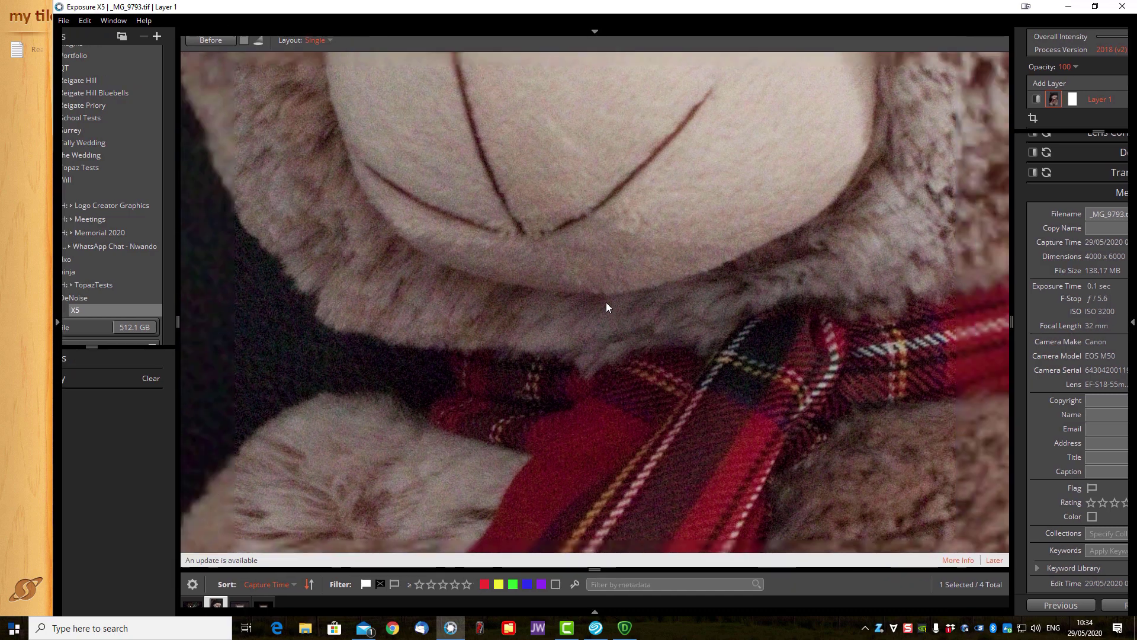
left_click_drag(607, 349, 602, 508)
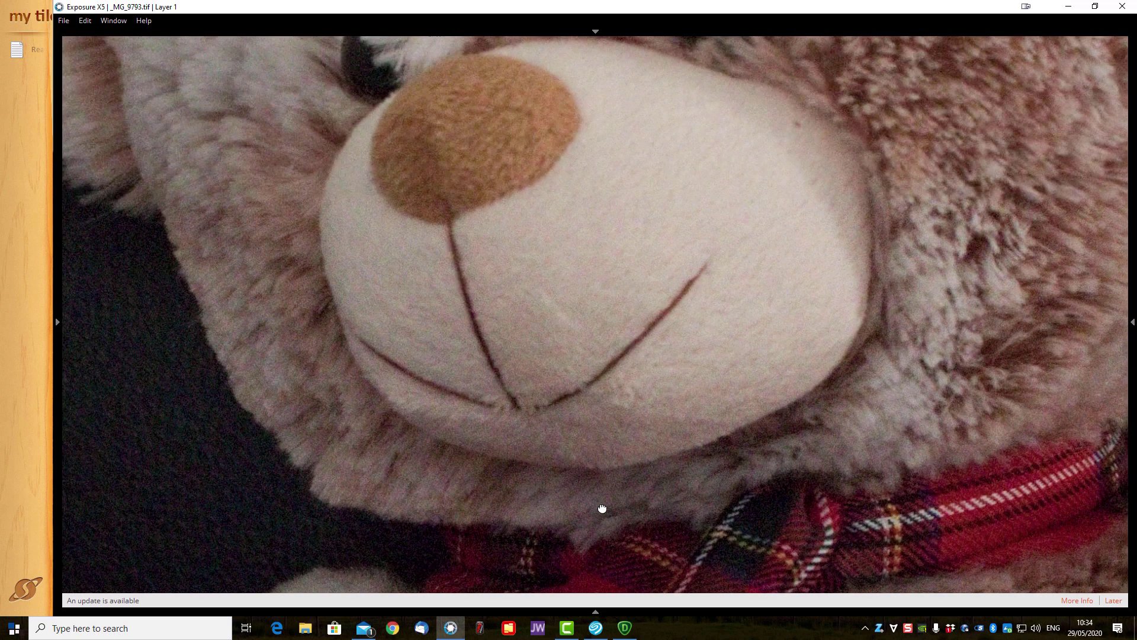
left_click_drag(607, 419, 687, 338)
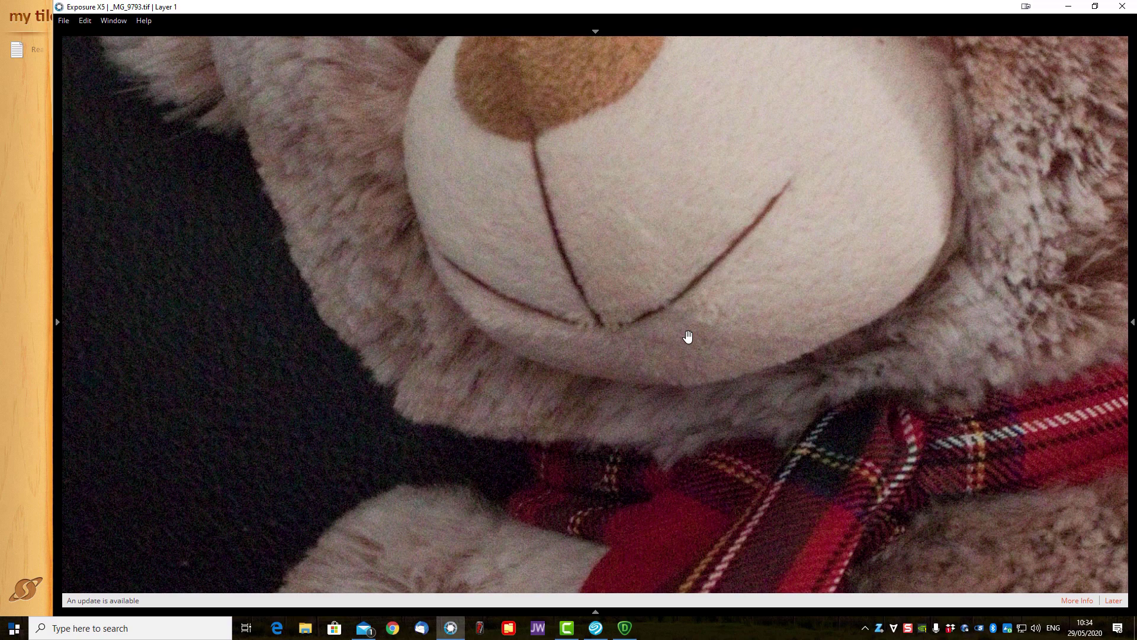
left_click_drag(419, 297, 660, 350)
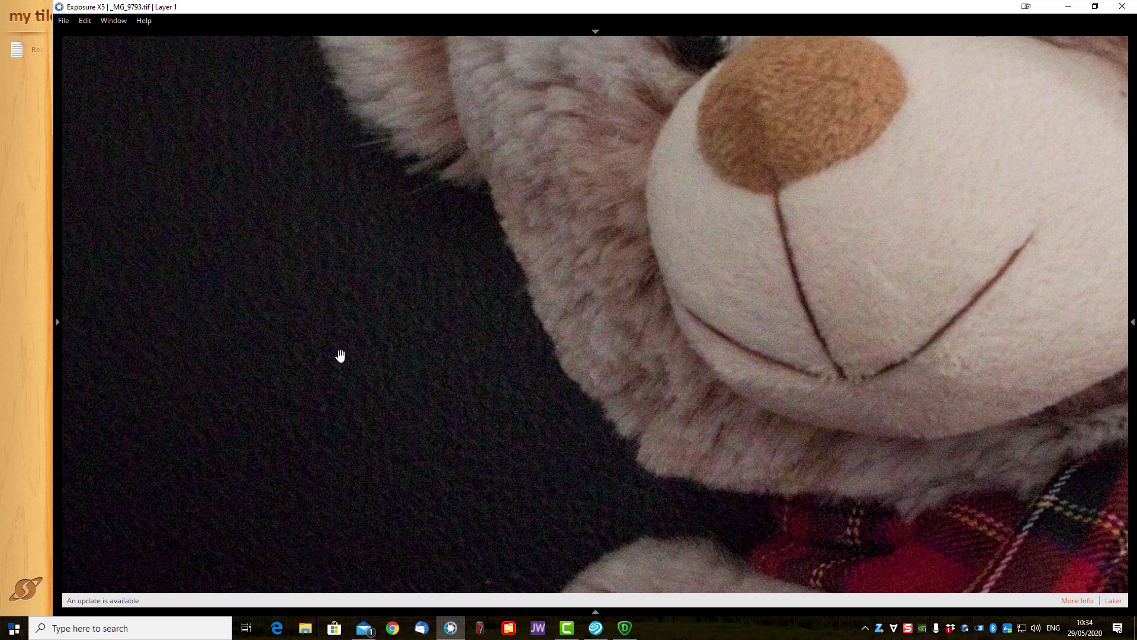
left_click_drag(612, 297, 578, 602)
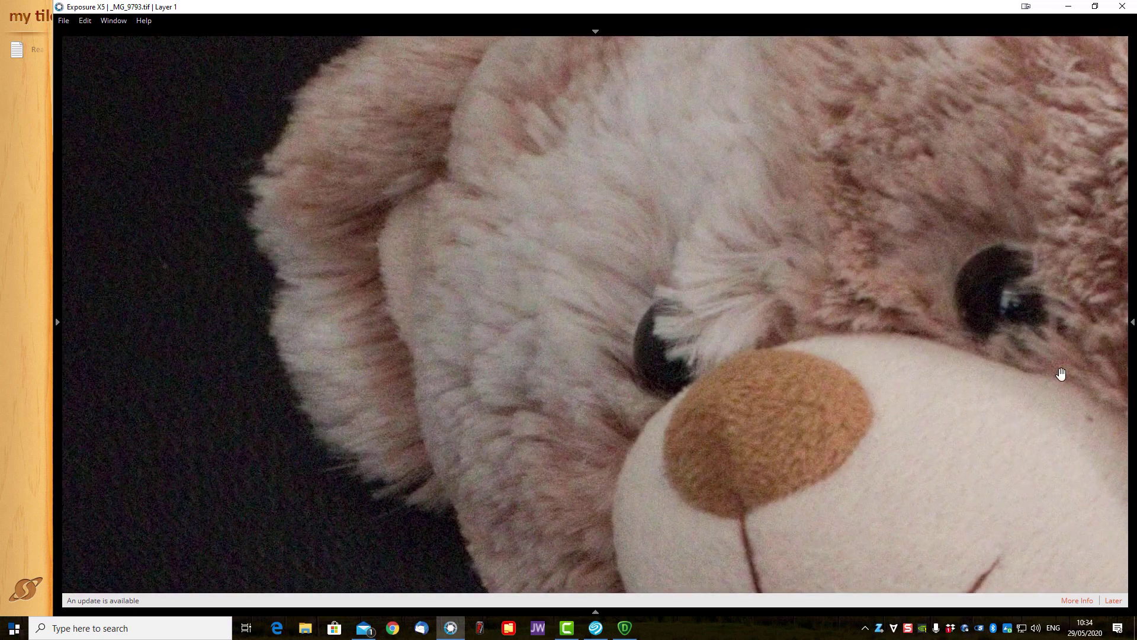
left_click_drag(1061, 374, 721, 325)
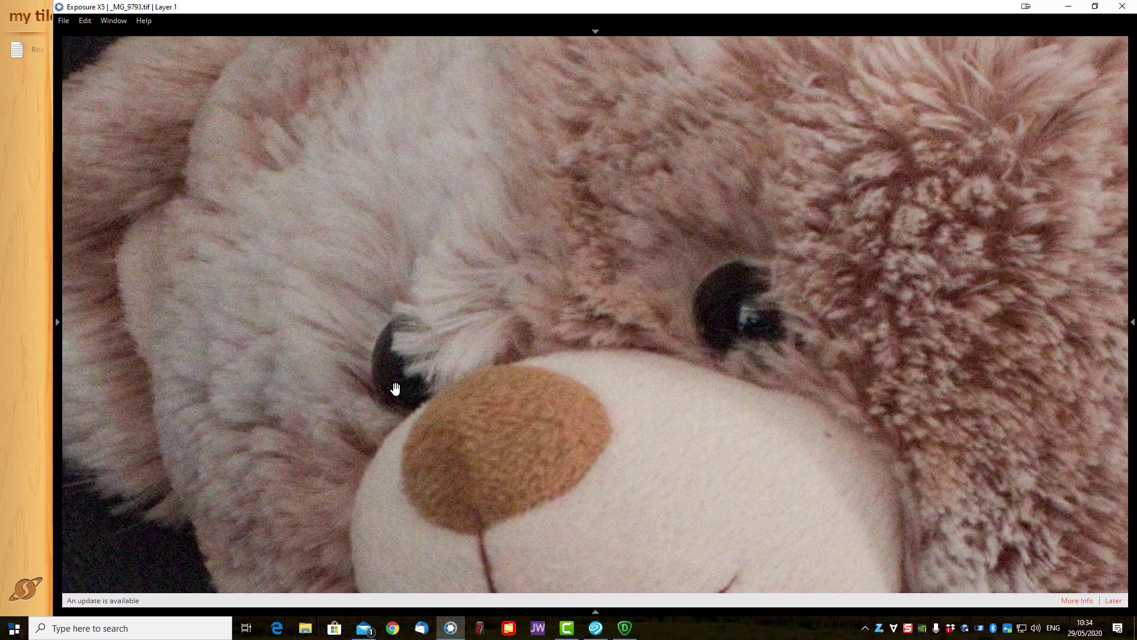
key("alt+Tab")
key("alt+Tab")
key("alt+Tab")
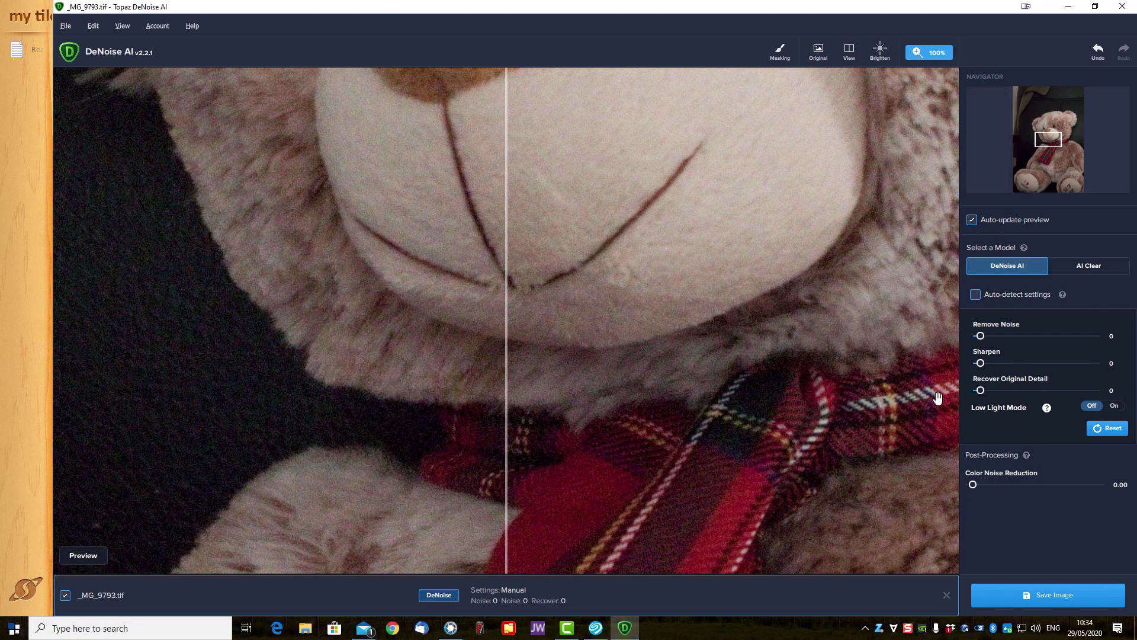
Step: Apply auto-detected settings (Remove Noise 12, Sharpen 40) and sweep the split divider across the bear
left_click(975, 295)
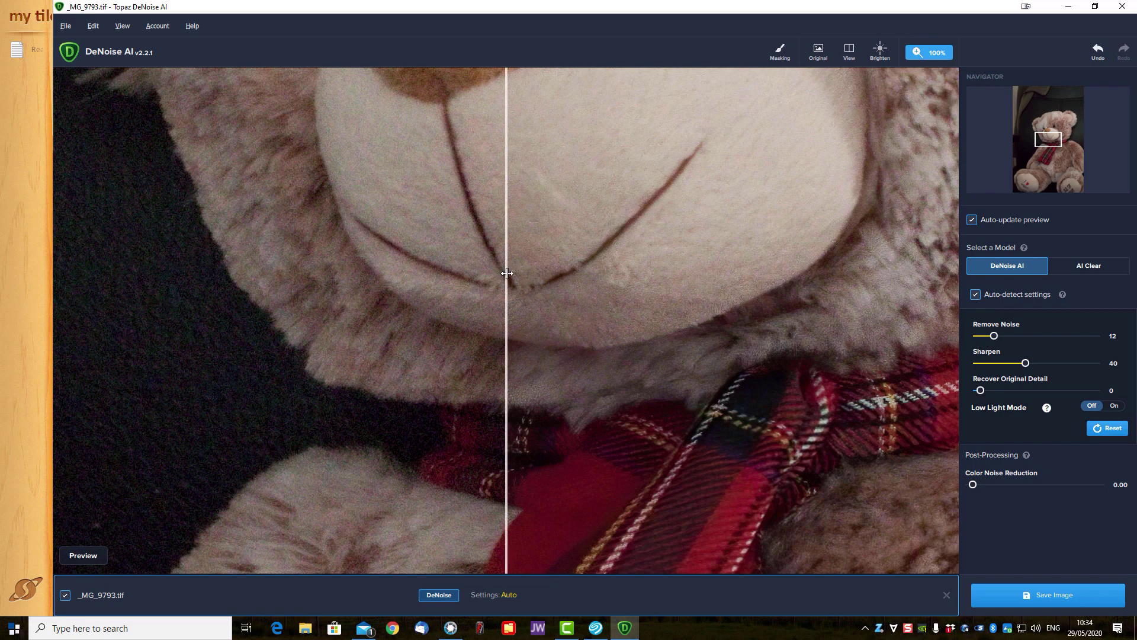
left_click_drag(507, 272, 794, 293)
left_click_drag(902, 299, 452, 341)
Step: Pan to the tartan scarf and compare original against denoised there
left_click_drag(1050, 141, 1040, 152)
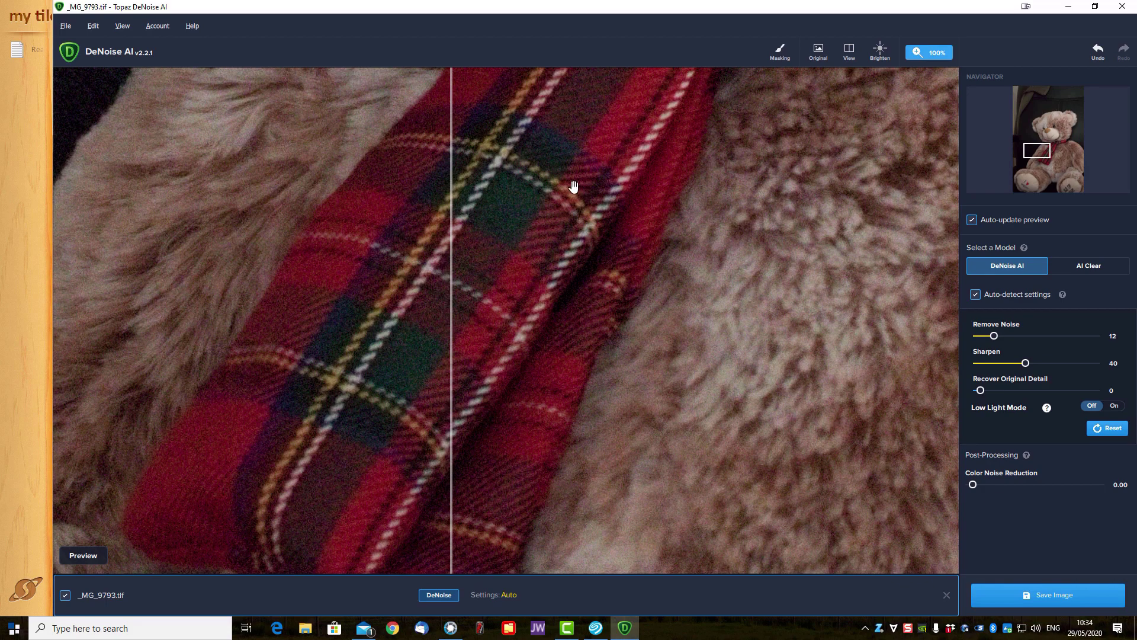
left_click(627, 291)
left_click_drag(626, 291, 368, 208)
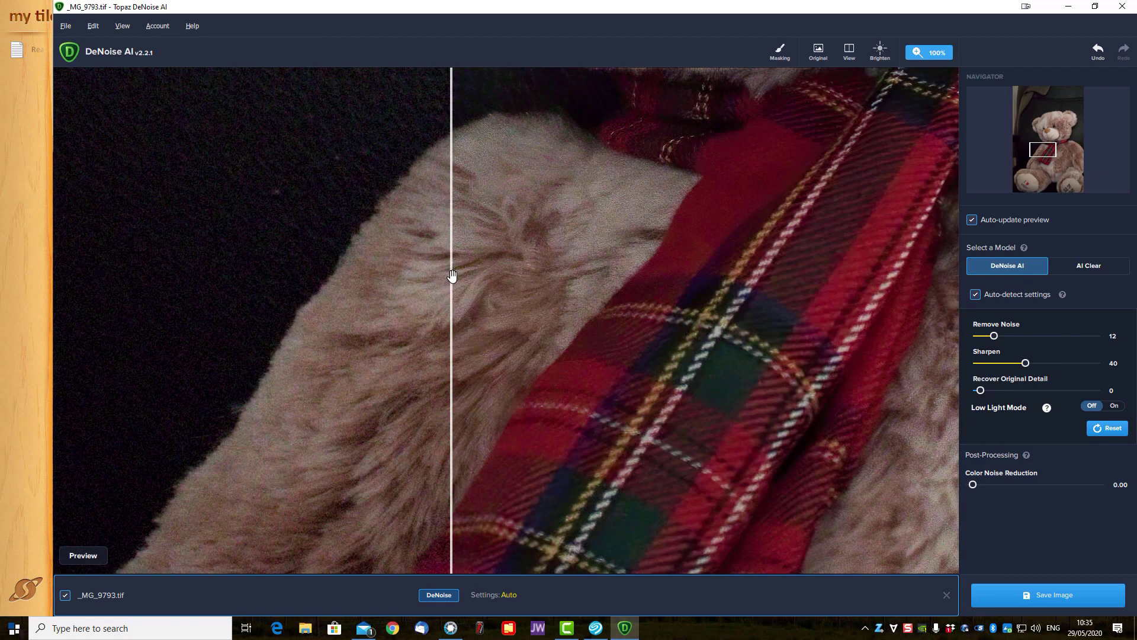
left_click_drag(454, 277, 459, 278)
left_click_drag(566, 300, 438, 284)
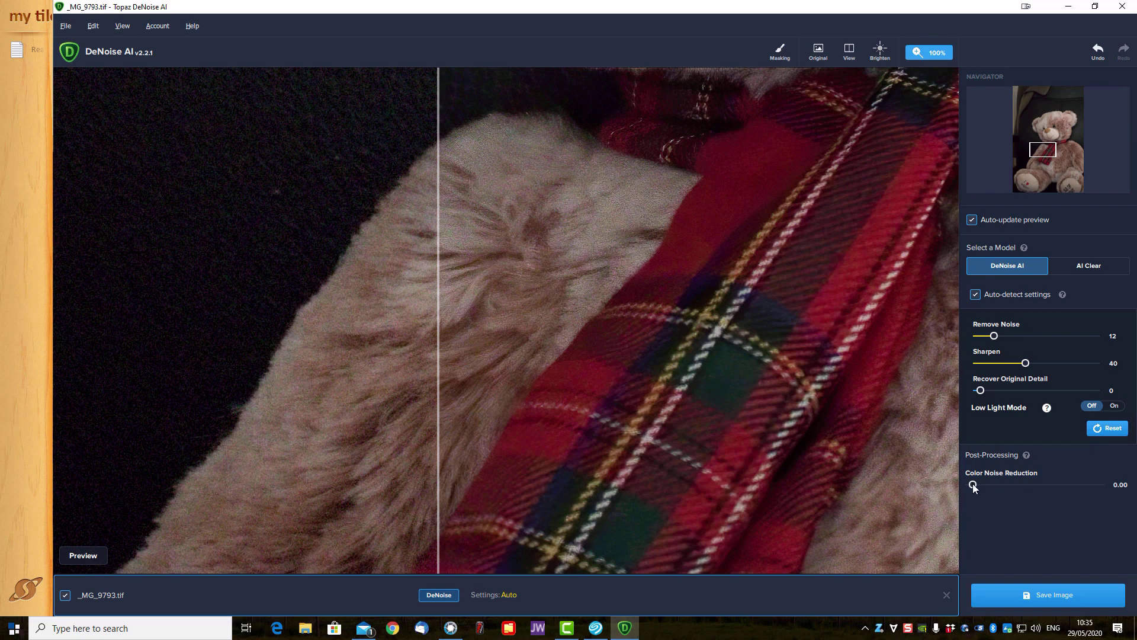
Step: Set Color Noise Reduction to 0.60 and compare the split over the bear's muzzle and scarf
left_click_drag(973, 485, 1091, 481)
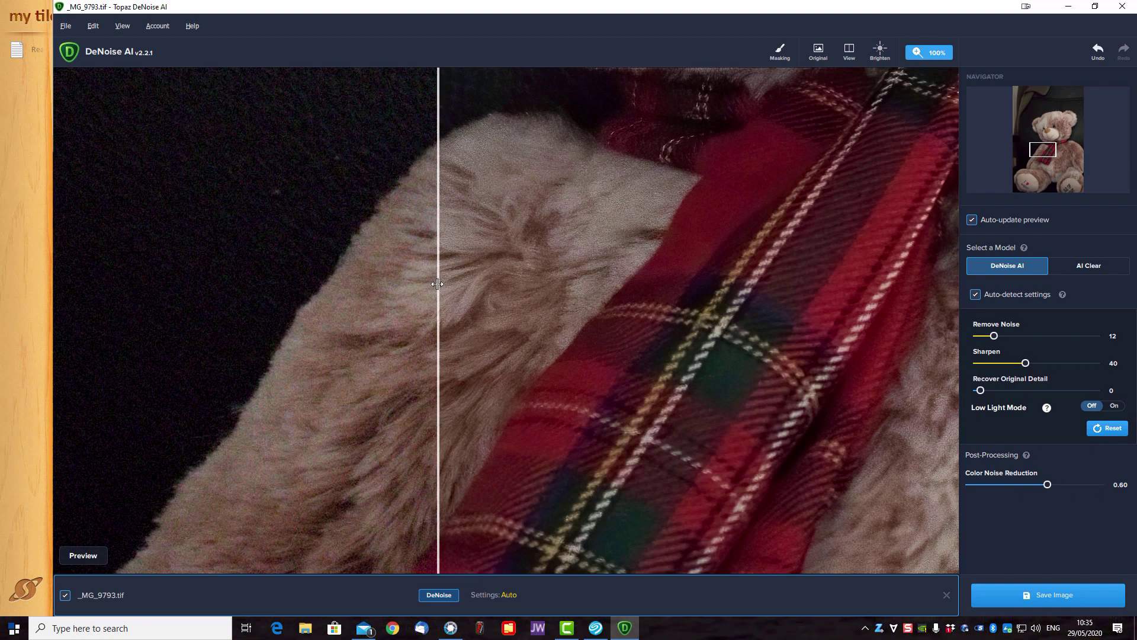
left_click_drag(439, 287, 359, 295)
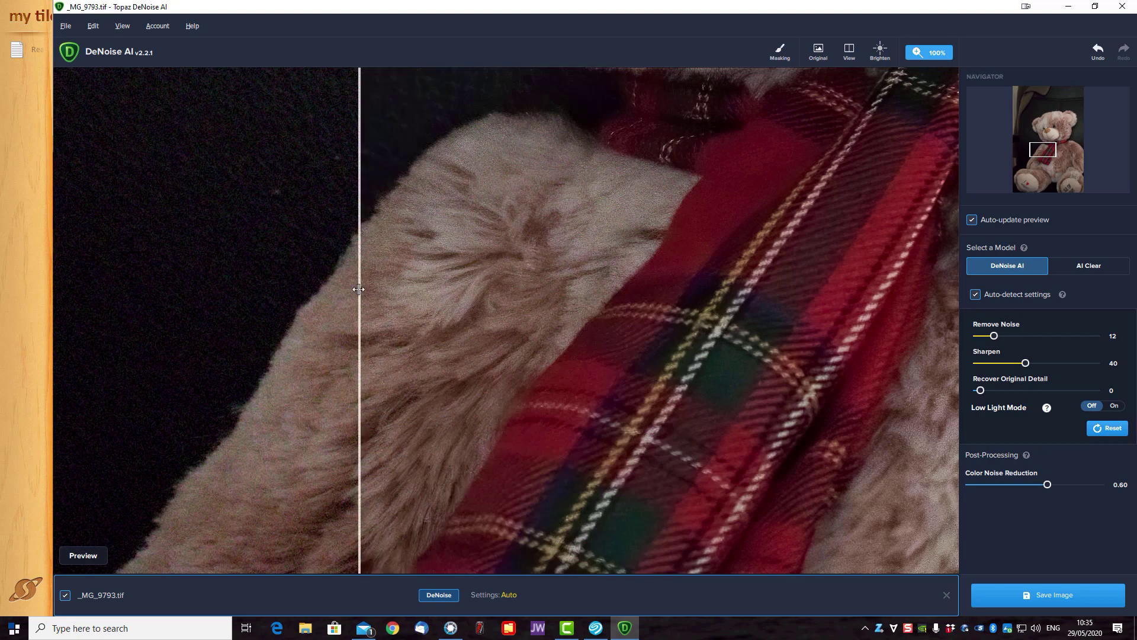
left_click_drag(820, 185, 495, 425)
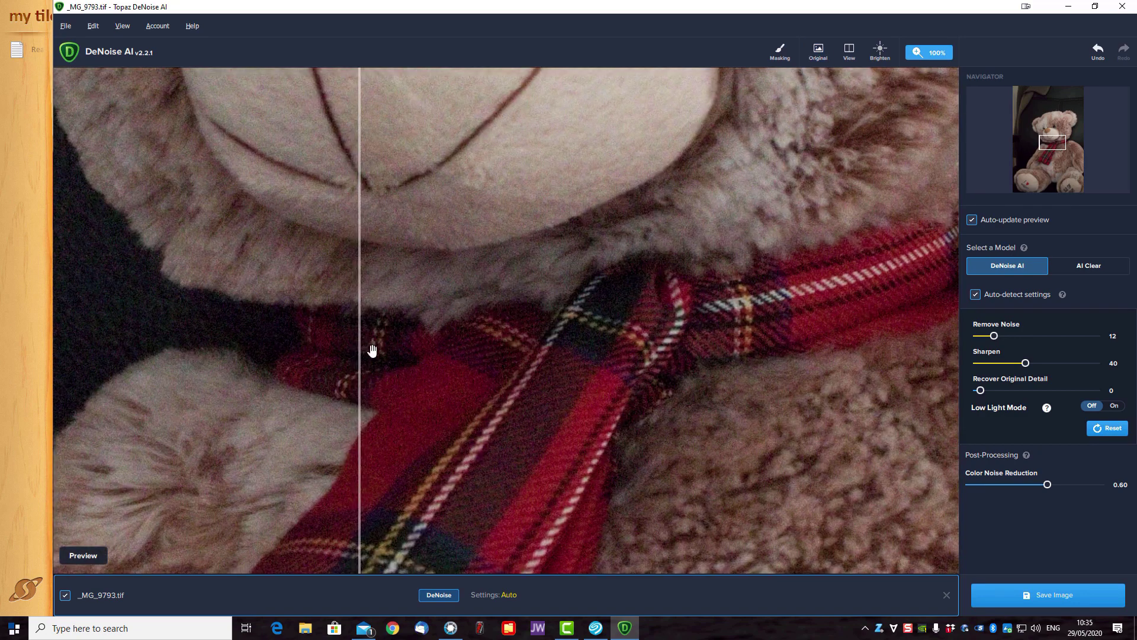
mouse_move(360, 356)
left_mouse_down()
mouse_move(646, 364)
mouse_move(101, 365)
mouse_move(355, 358)
left_mouse_up()
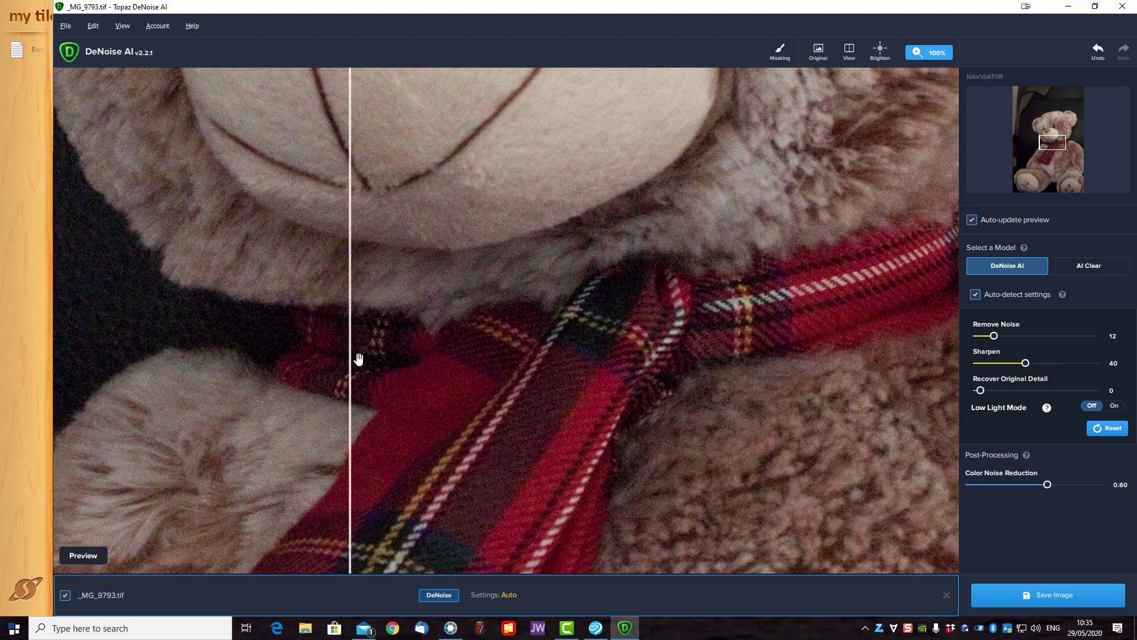
left_click_drag(580, 354, 625, 330)
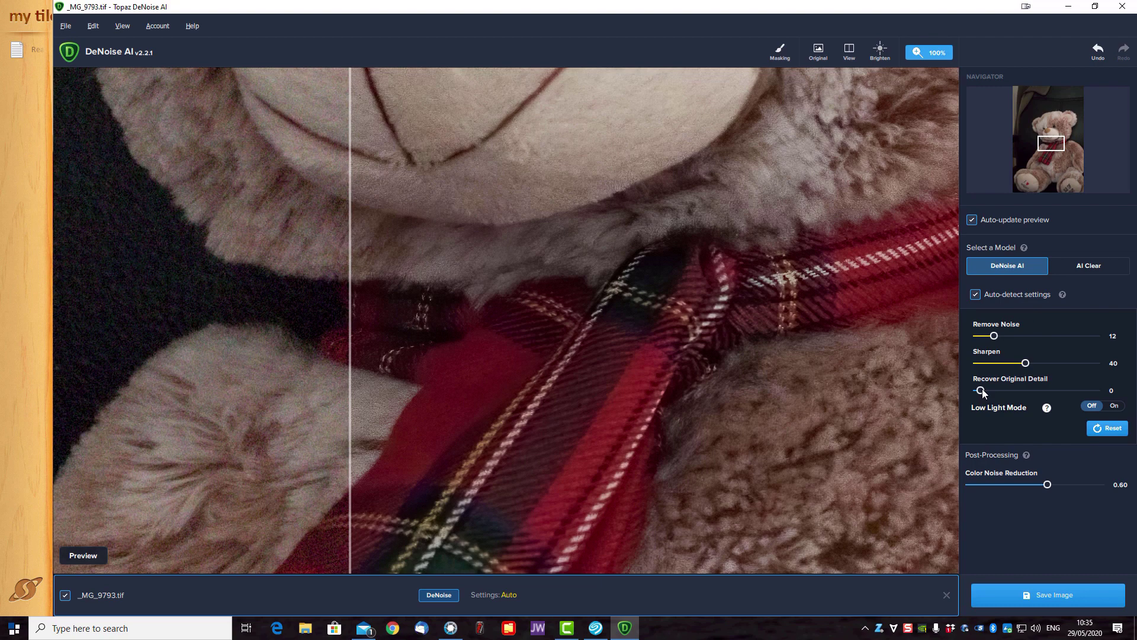
Step: Raise Recover Original Detail to 43, comparing the split over the scarf and the bear's nose
left_click_drag(1004, 392, 1025, 396)
left_click_drag(348, 409, 389, 427)
left_click_drag(662, 121, 614, 553)
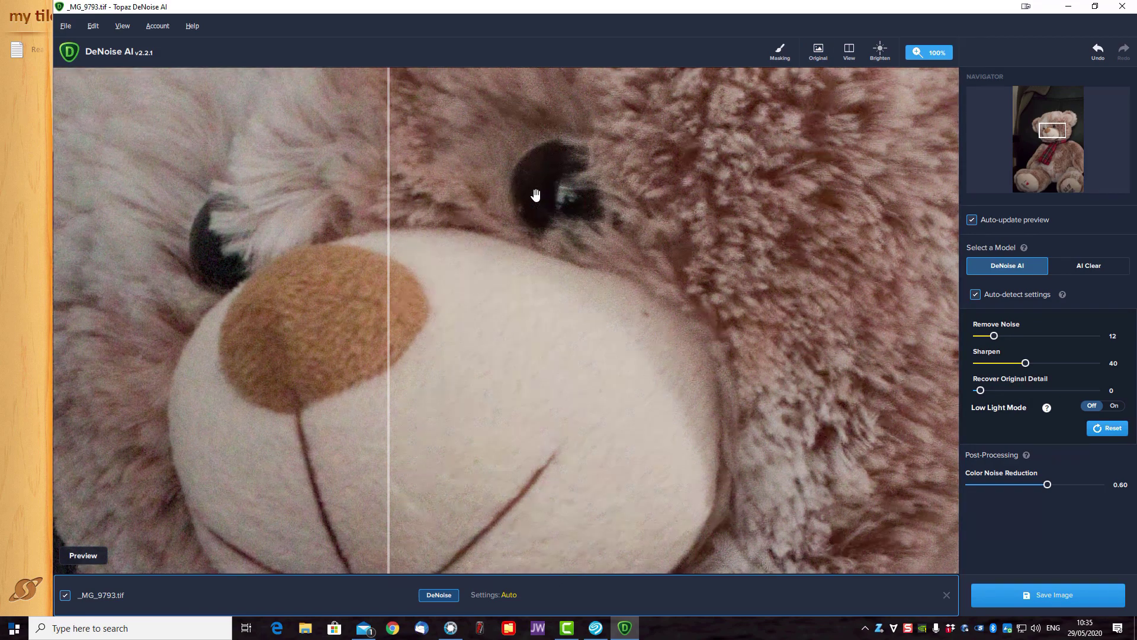
left_click_drag(536, 195, 584, 322)
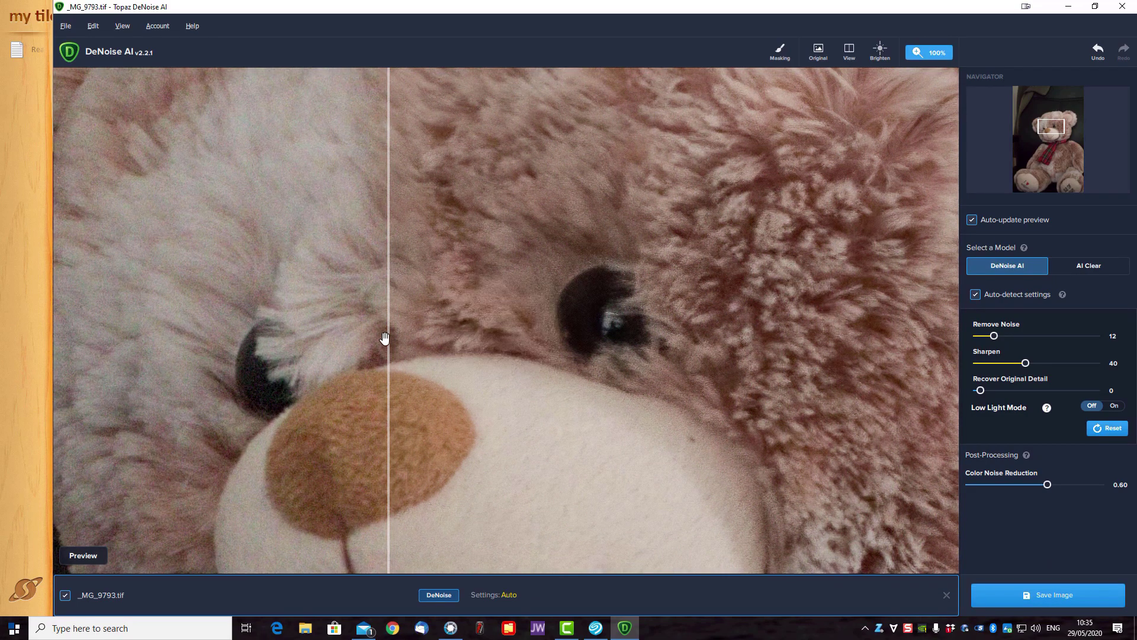
left_click_drag(389, 342, 436, 337)
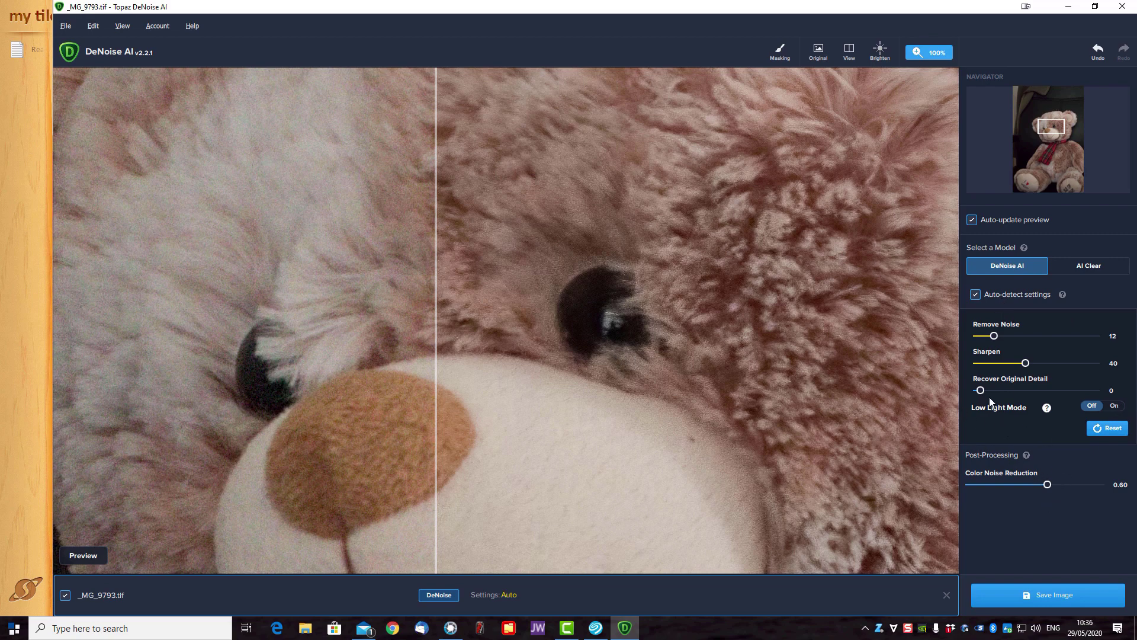
left_click_drag(980, 391, 1031, 402)
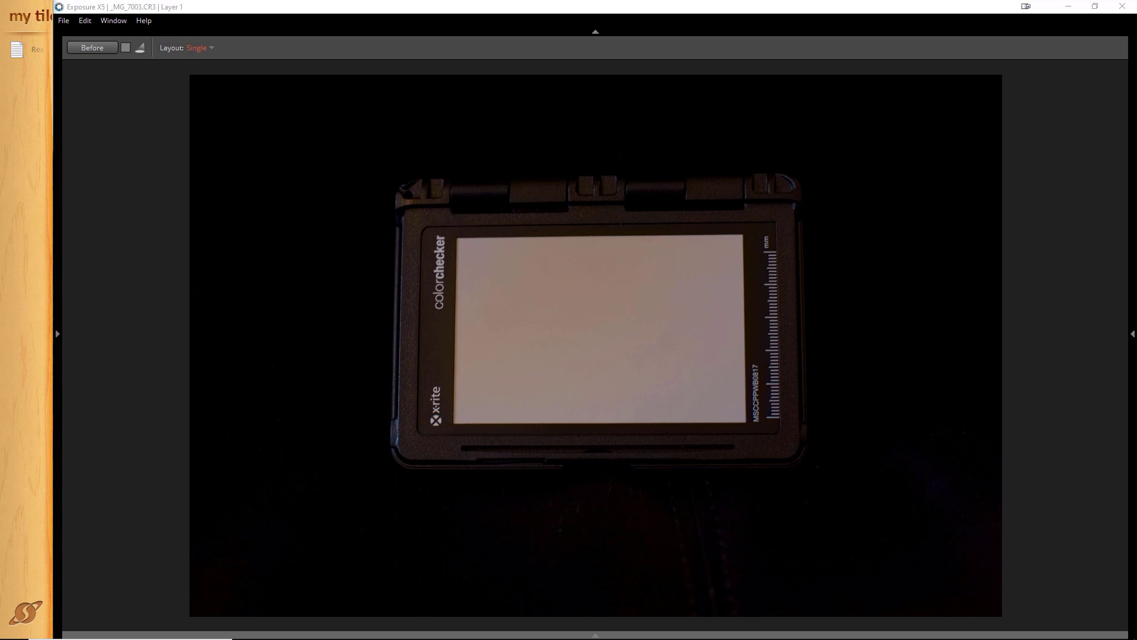
Step: Switch Exposure X5 to the Vertical layout to show _MG_7003.tif and _MG_7003.CR3 side by side
left_click(199, 47)
left_click(207, 75)
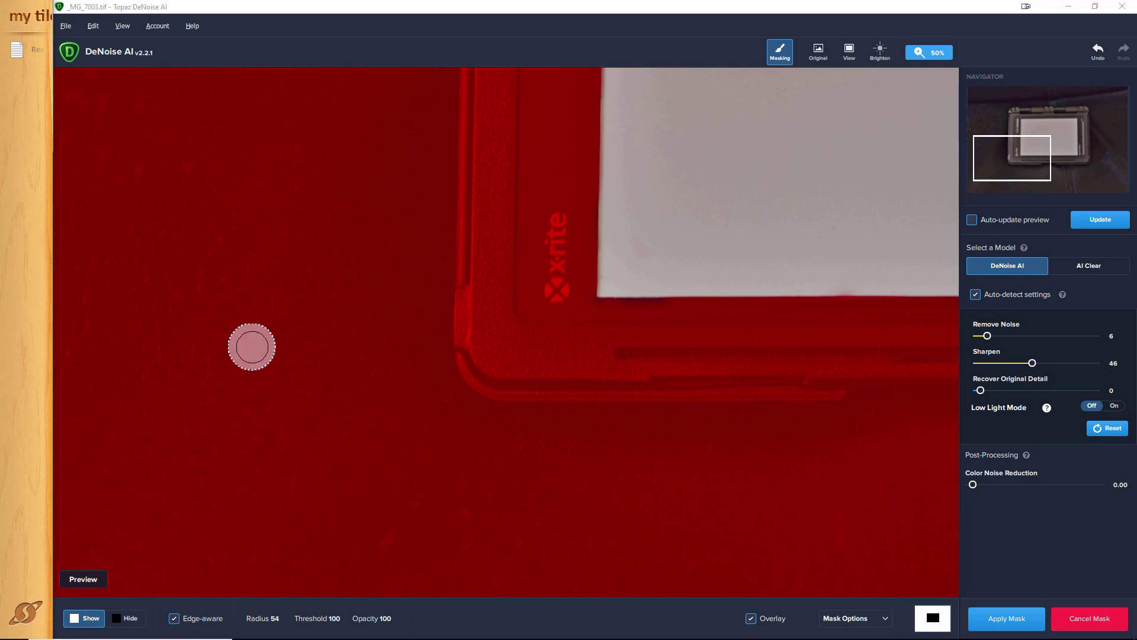
Step: Enlarge the masking brush radius from 54 to 336
left_click(272, 621)
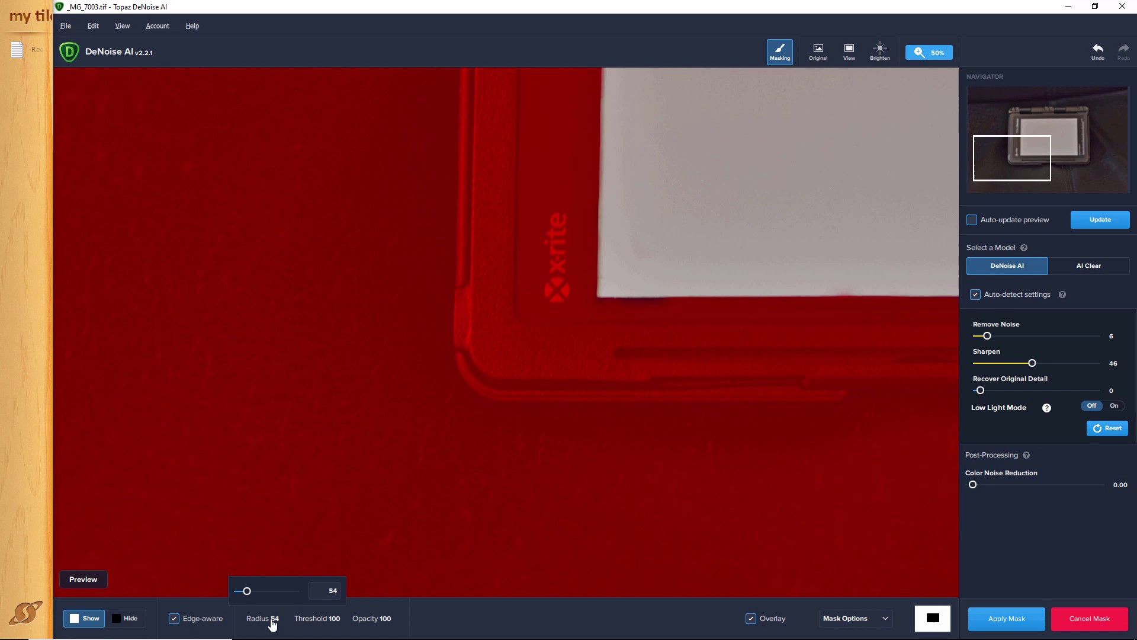
left_click_drag(246, 597, 276, 598)
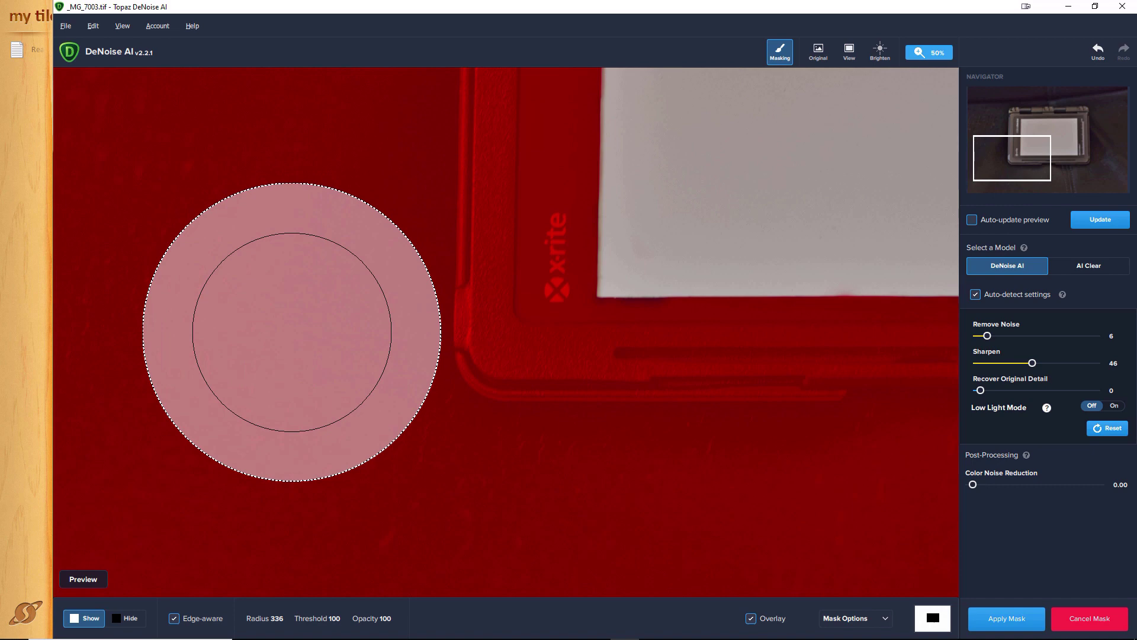
Step: Shrink the masking brush radius to 42
mouse_move(316, 618)
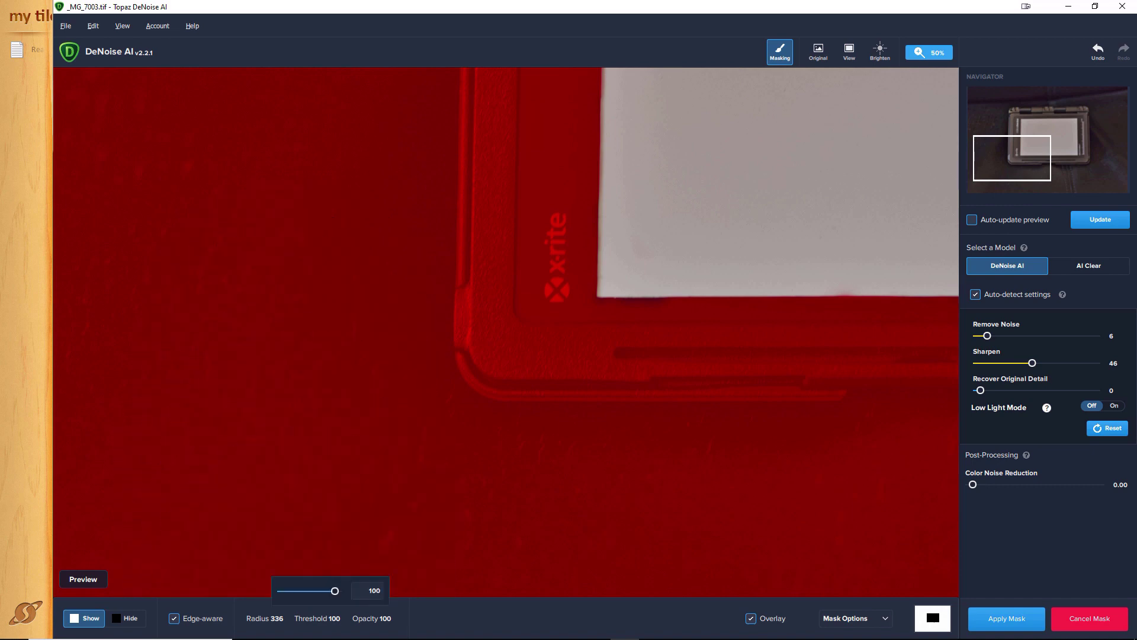
mouse_move(268, 622)
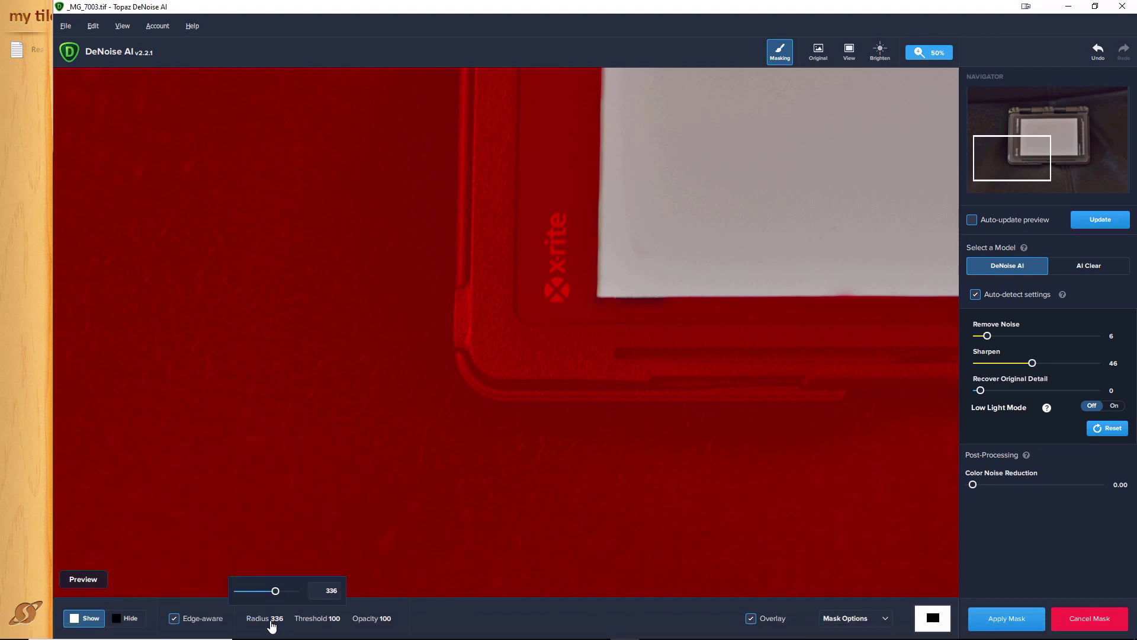
left_click_drag(276, 591, 247, 592)
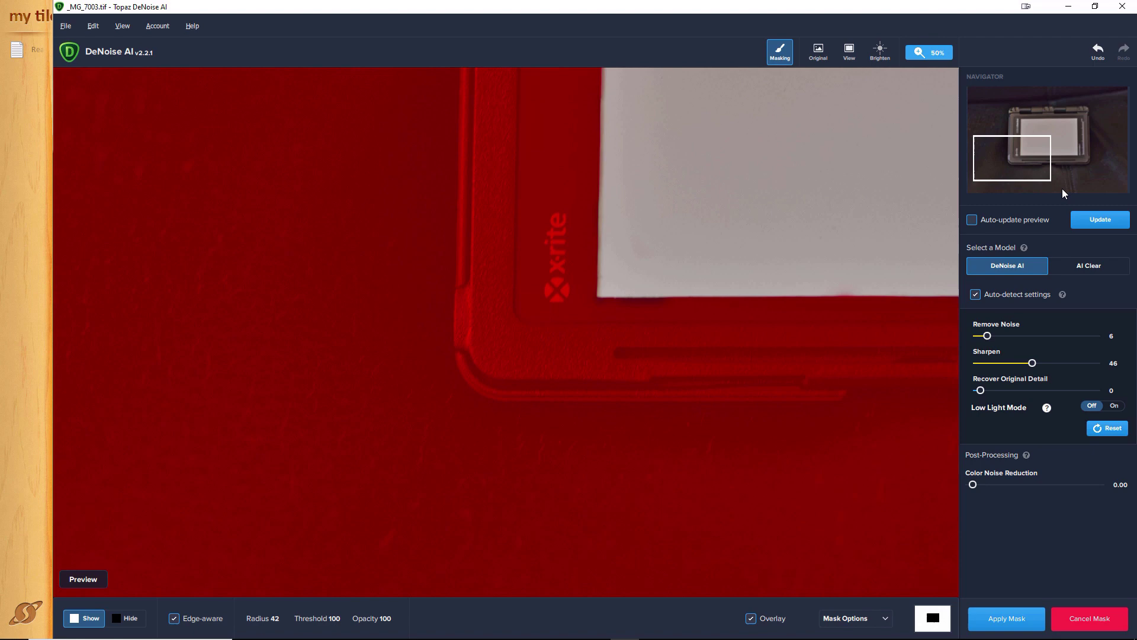
Step: Paint the mask at the white card's top-right corner and apply it
left_click_drag(1015, 168, 1066, 129)
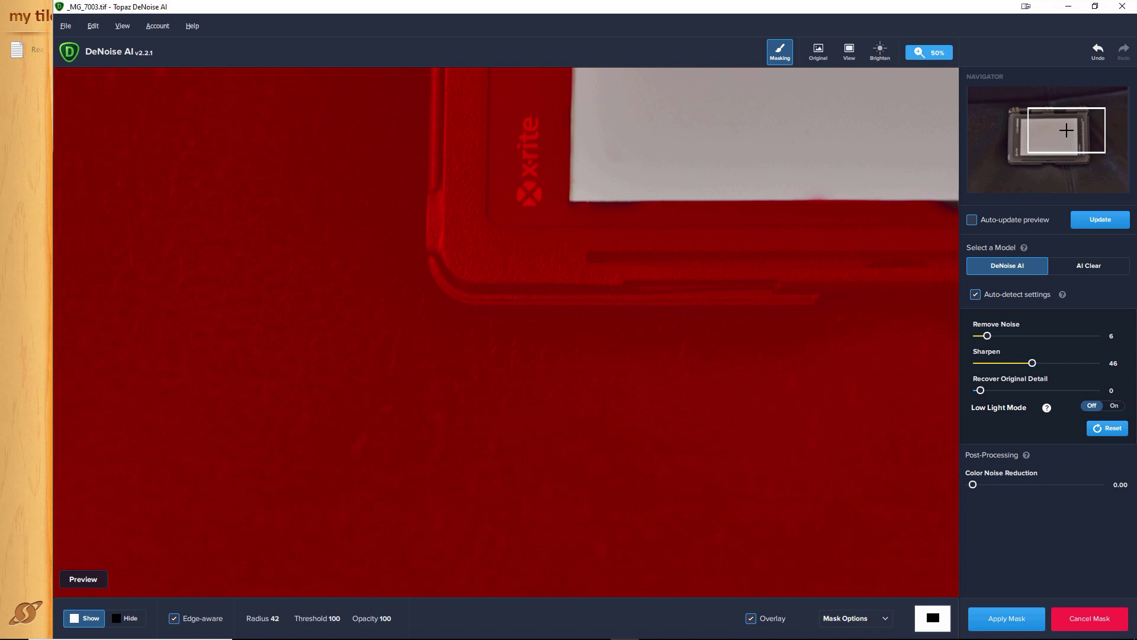
left_click_drag(1066, 129, 1060, 126)
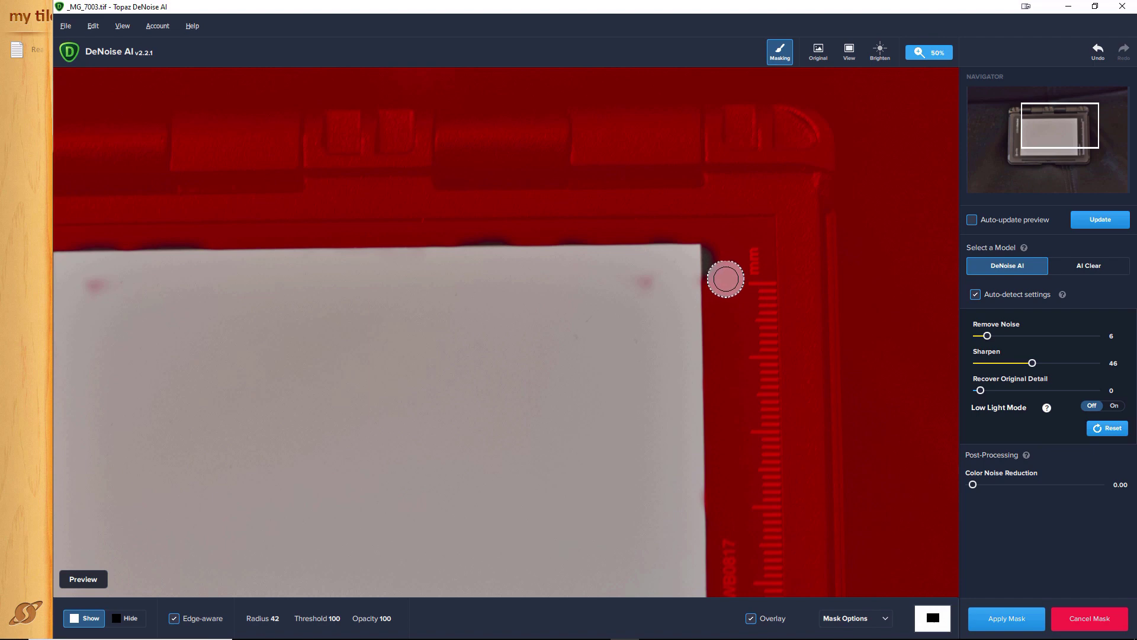
mouse_move(720, 277)
left_mouse_down()
mouse_move(714, 241)
mouse_move(720, 273)
left_mouse_up()
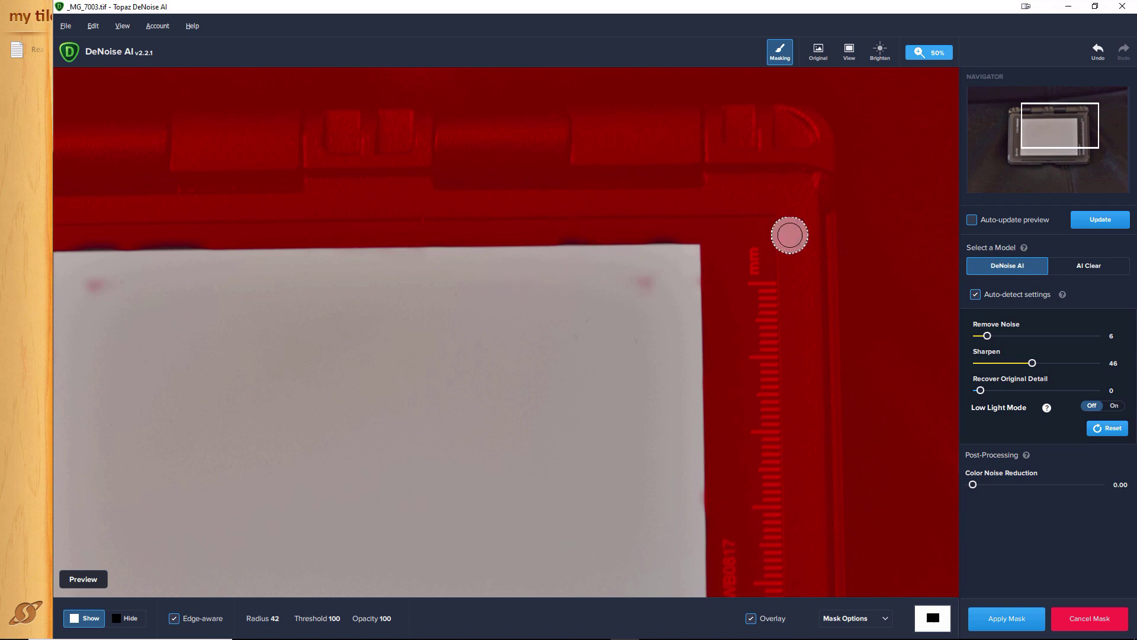
left_click(1012, 623)
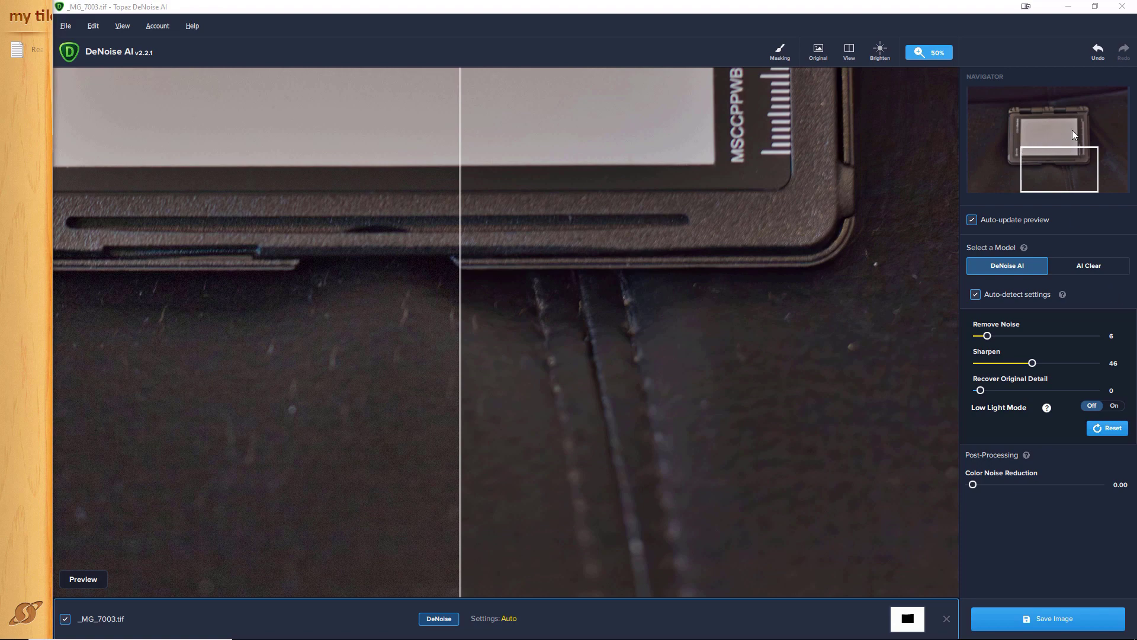
Step: Shift the before/after split slightly right across the white card's lower edge
left_click_drag(461, 279, 397, 265)
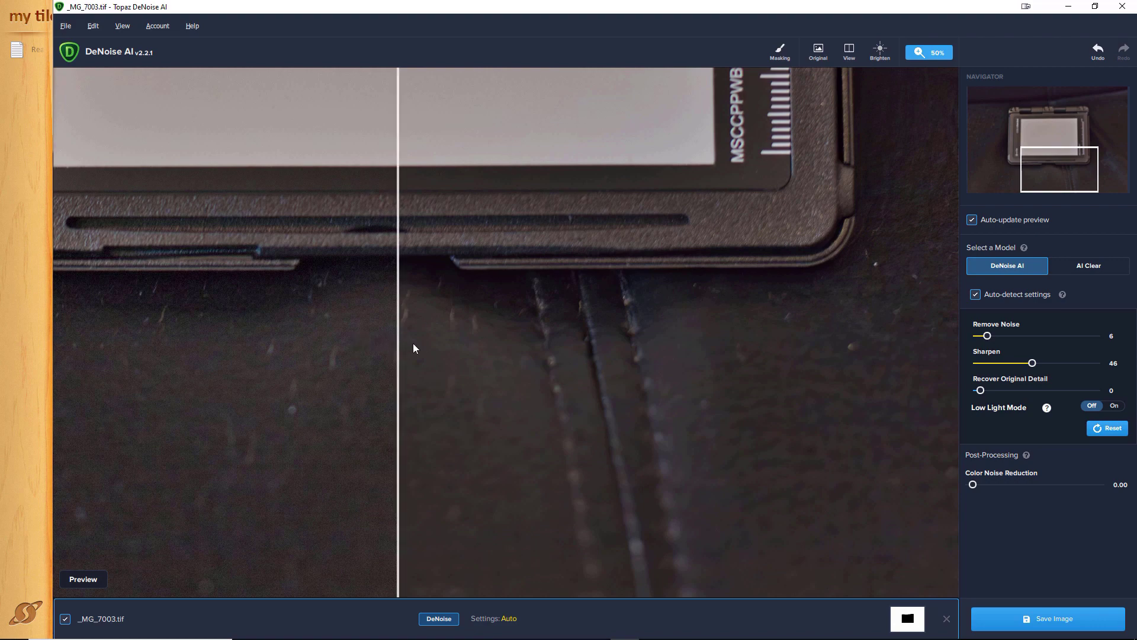
left_click_drag(413, 348, 499, 350)
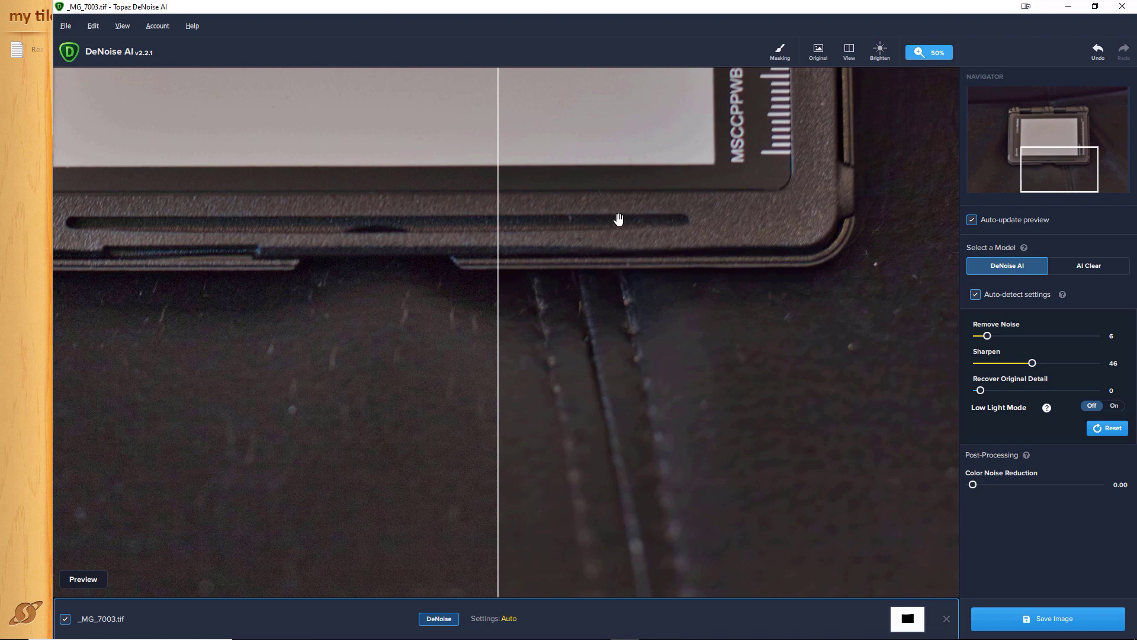
left_click_drag(498, 246, 617, 248)
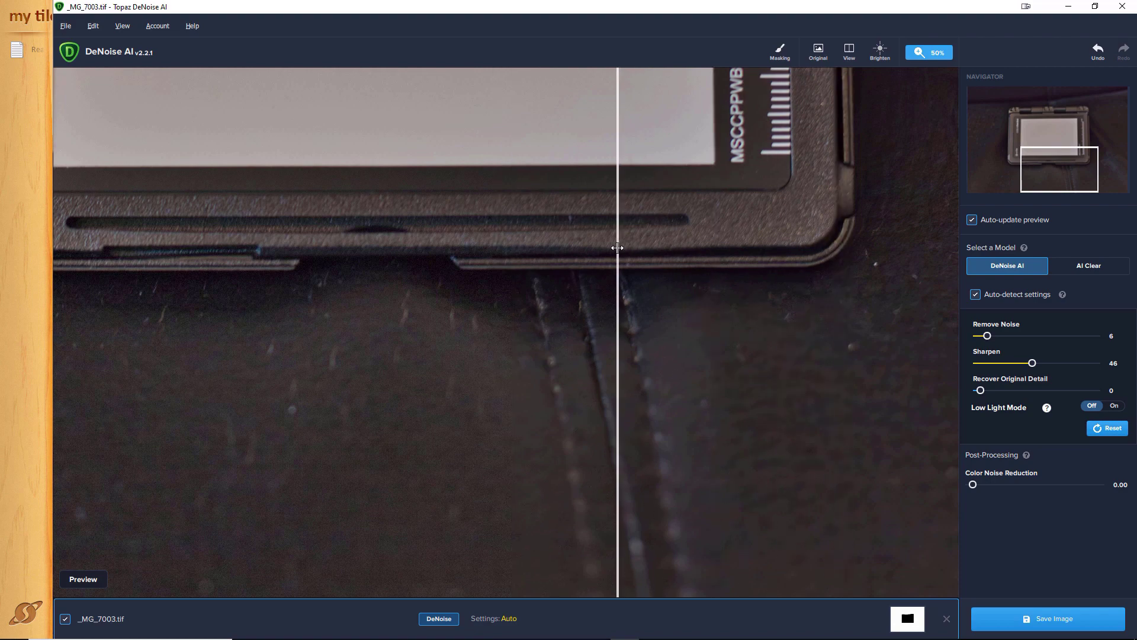